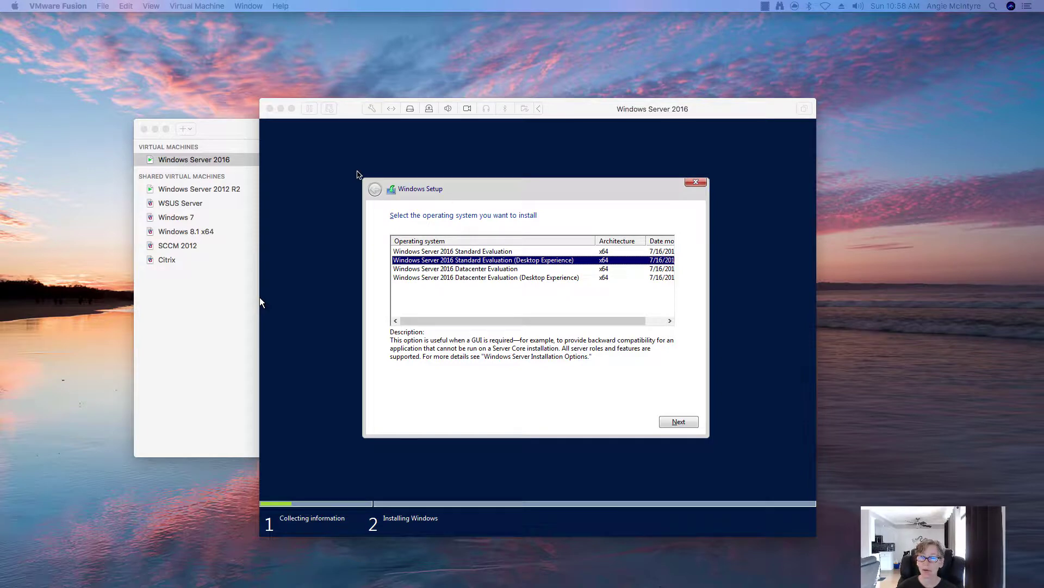
Reposition the virtual machine window around the screen, releasing input to reveal the Fusion library.
{"action": "left_click_drag", "start_coordinate": [352, 116], "coordinate": [254, 93]}
{"action": "left_click", "coordinate": [262, 118]}
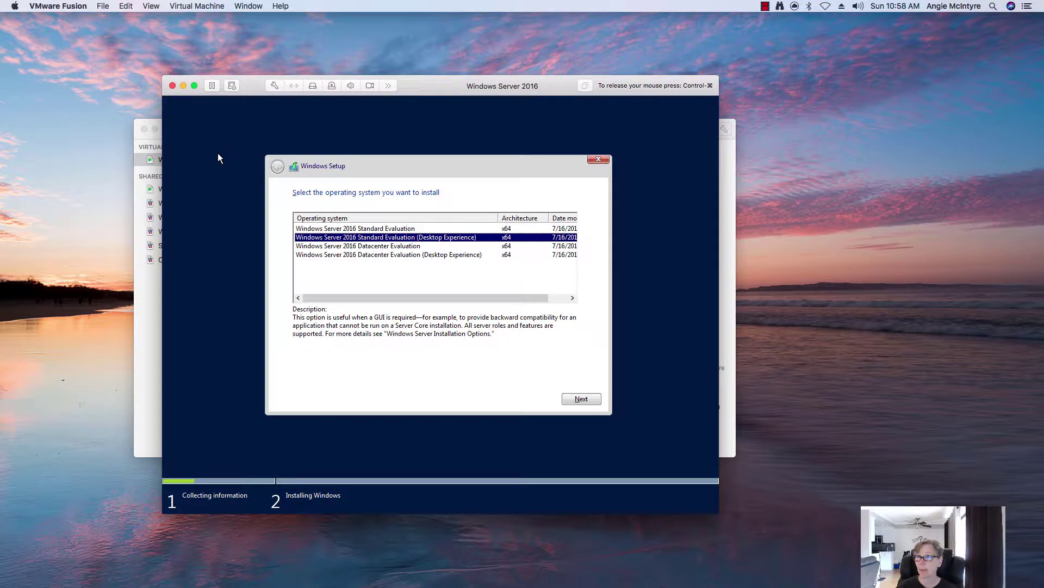
{"action": "key", "text": "ctrl+super"}
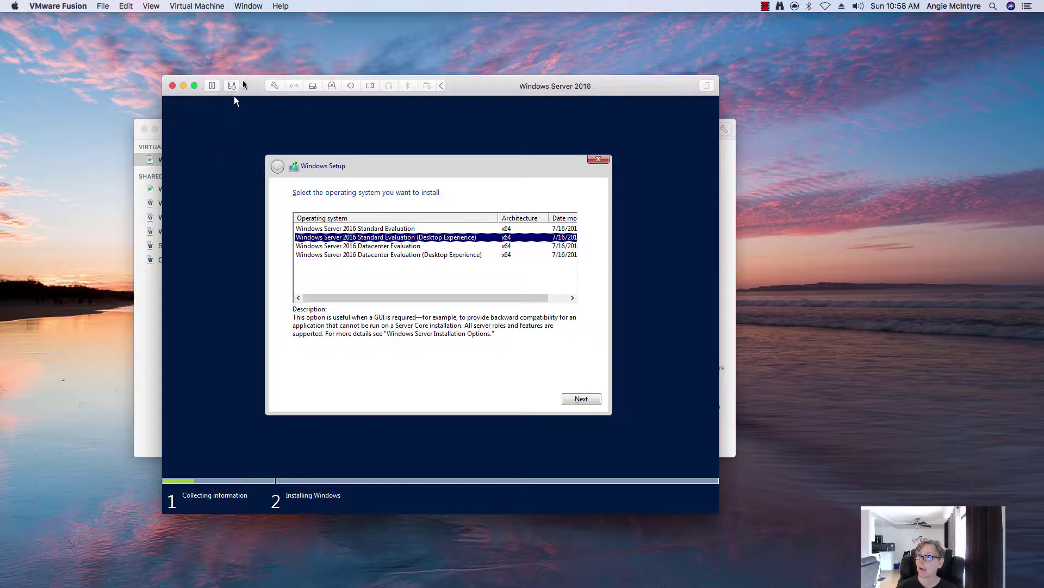
{"action": "left_click_drag", "start_coordinate": [234, 96], "coordinate": [387, 106]}
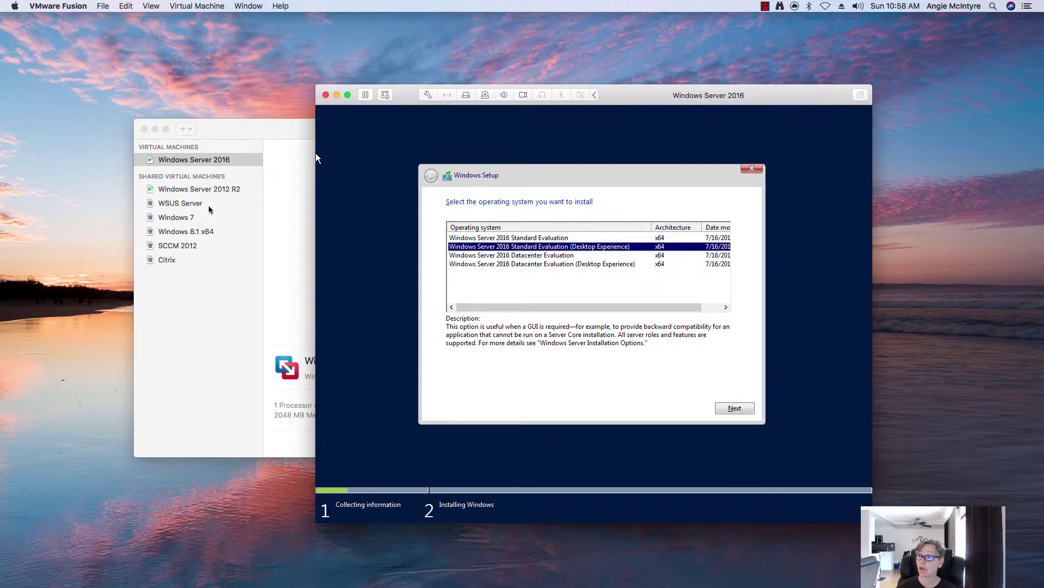
{"action": "left_click_drag", "start_coordinate": [408, 90], "coordinate": [221, 74]}
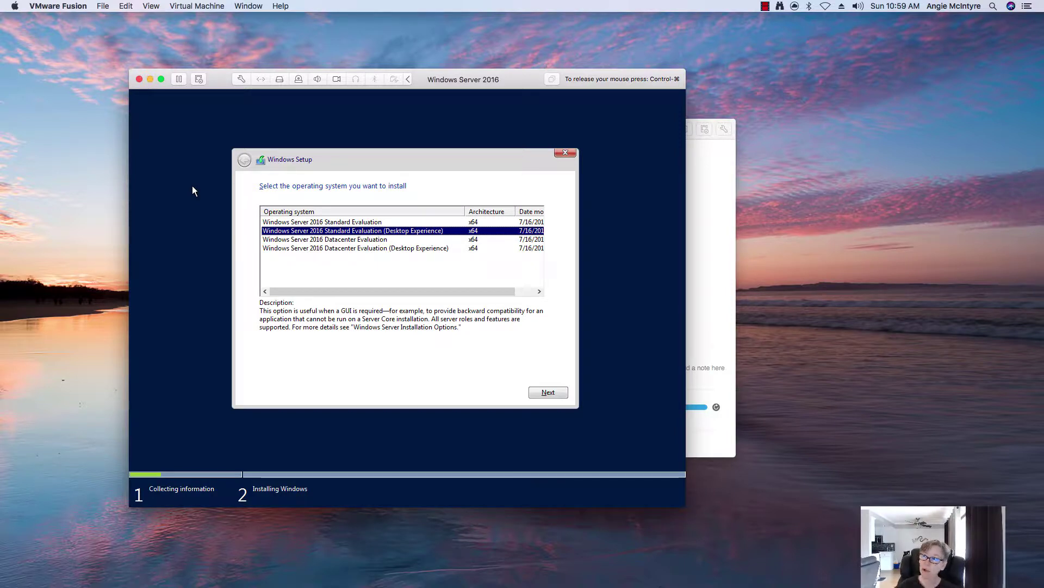
{"action": "key", "text": "ctrl+super"}
{"action": "left_click_drag", "start_coordinate": [226, 87], "coordinate": [380, 118]}
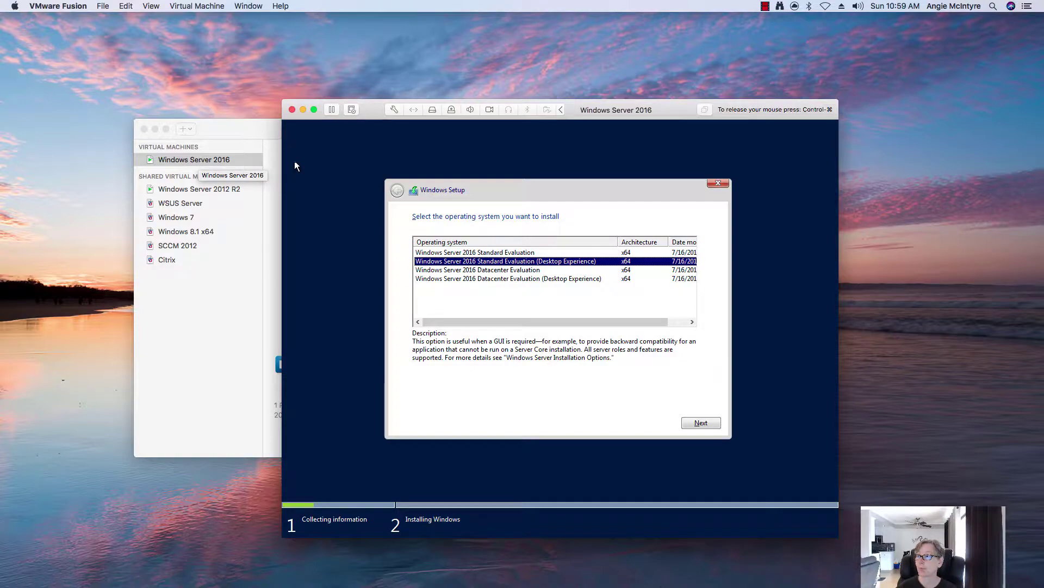
{"action": "left_click_drag", "start_coordinate": [382, 109], "coordinate": [236, 91]}
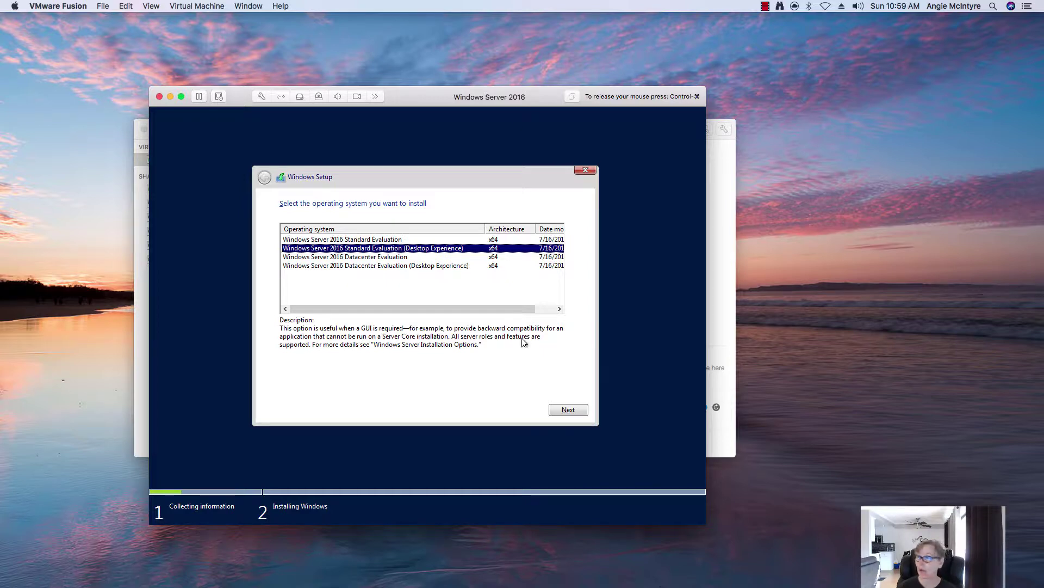
Keep Desktop Experience, accept the license terms, and custom-install Windows onto the 60 GB unallocated Drive 0.
{"action": "left_click", "coordinate": [576, 412]}
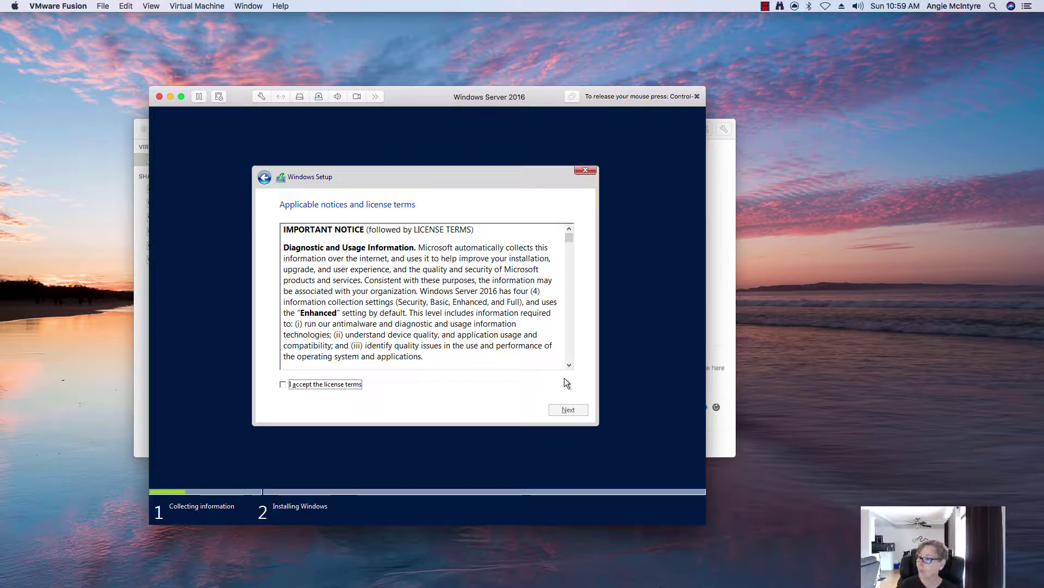
{"action": "left_click", "coordinate": [320, 387]}
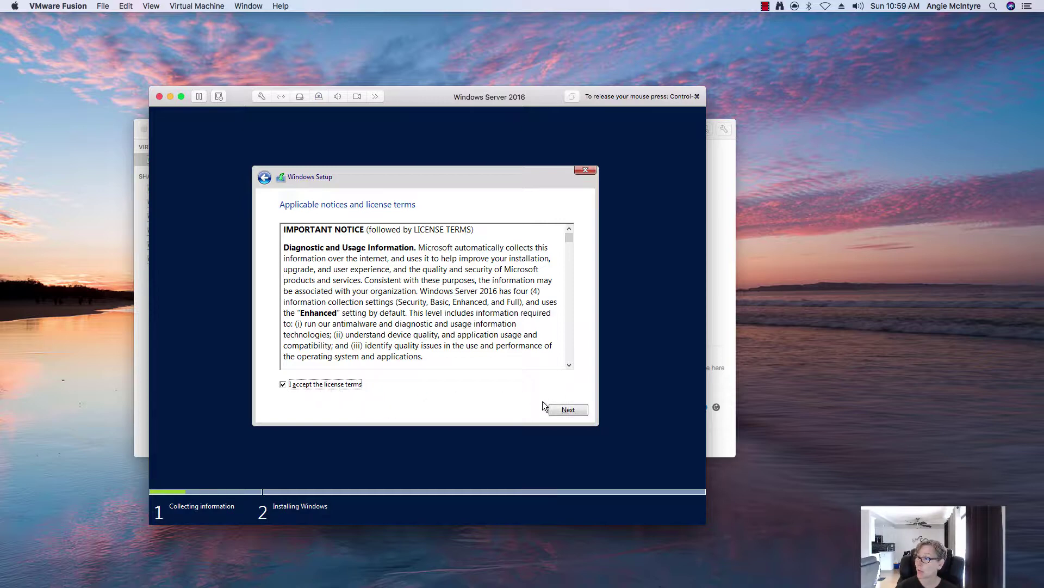
{"action": "left_click", "coordinate": [563, 409]}
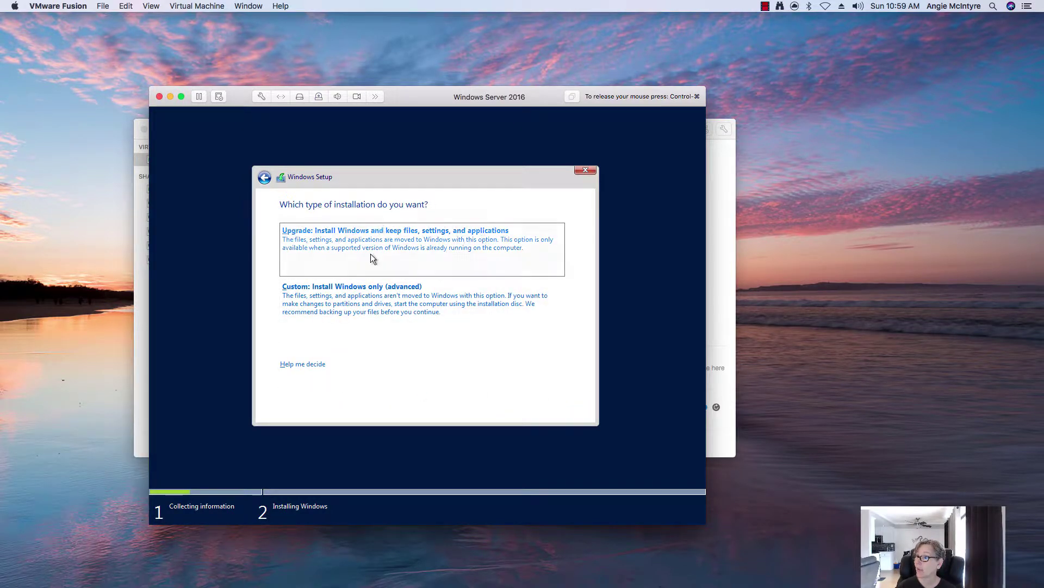
{"action": "left_click", "coordinate": [362, 287]}
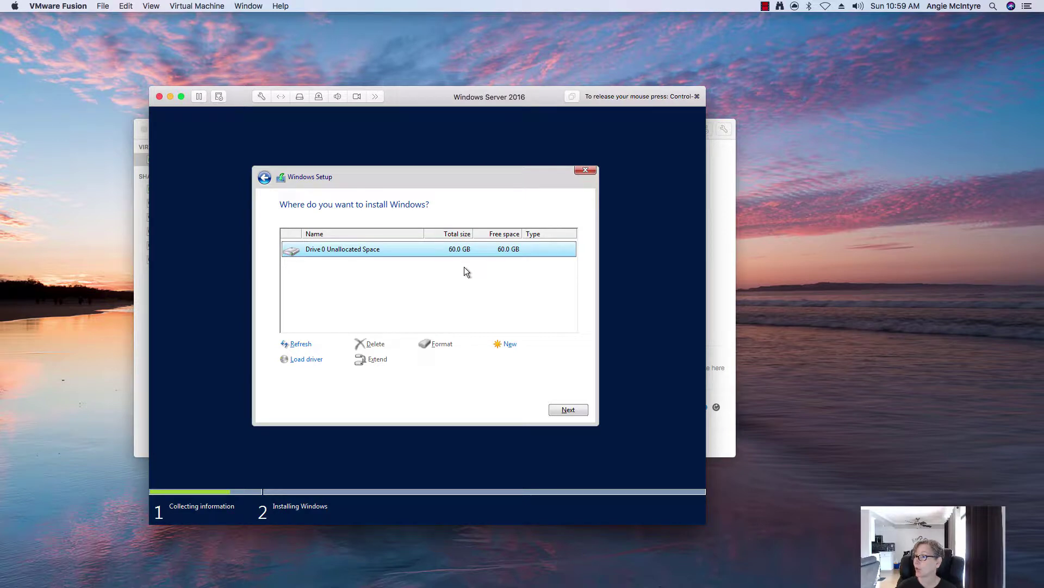
{"action": "left_click", "coordinate": [566, 411]}
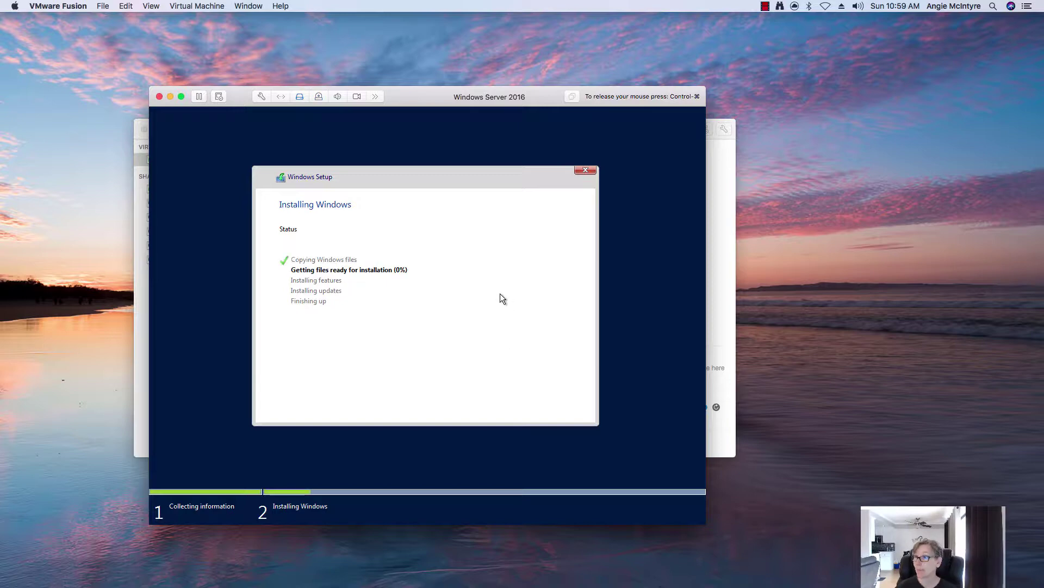
Release the mouse to the Mac and wait for Windows to install and reboot to Customize settings.
{"action": "key", "text": "ctrl+super"}
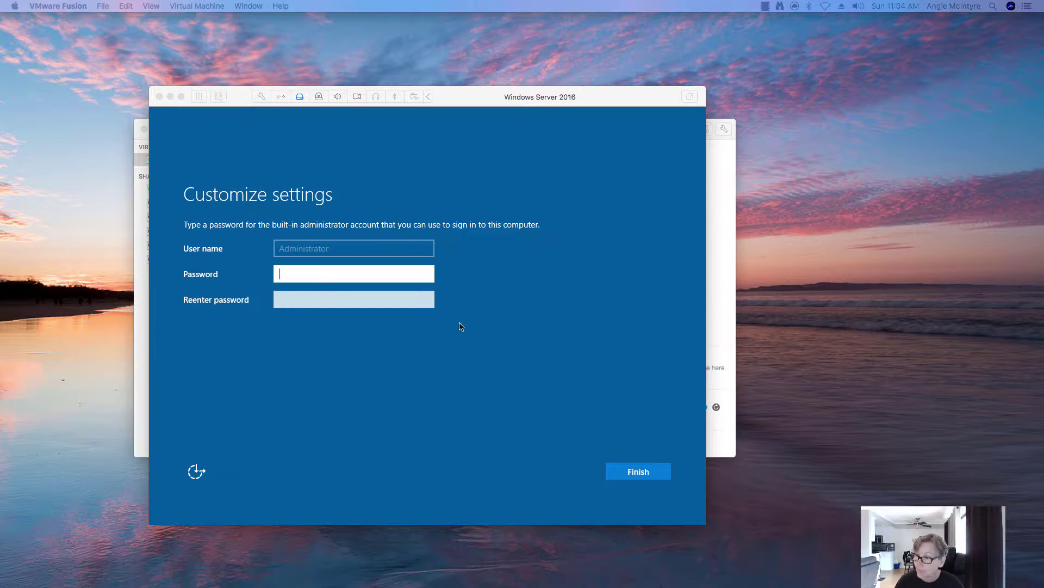
Enter the built-in Administrator password twice and finish the Customize settings screen.
{"action": "left_click", "coordinate": [336, 277]}
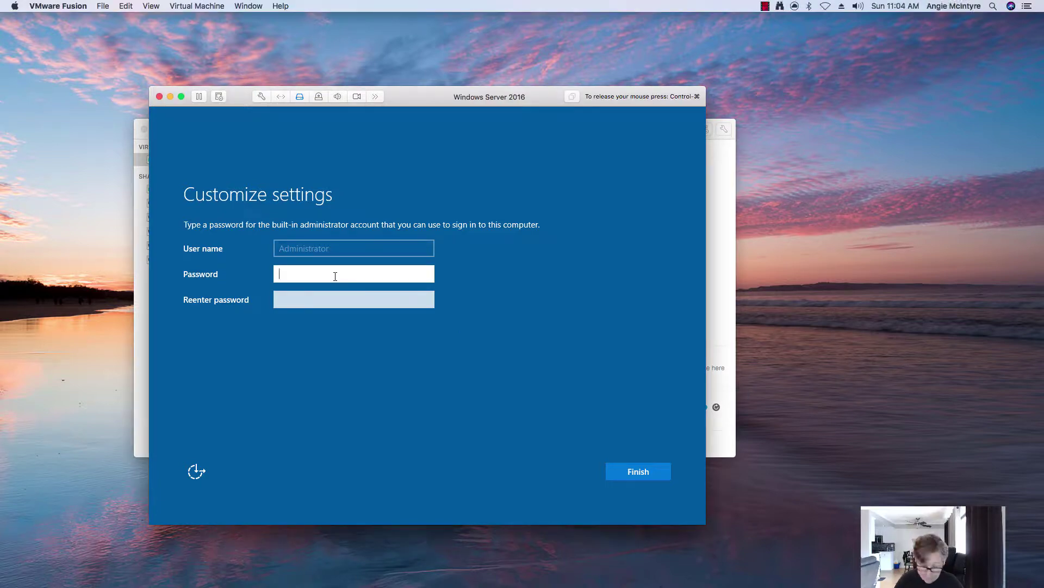
{"action": "type", "text": "Pas"}
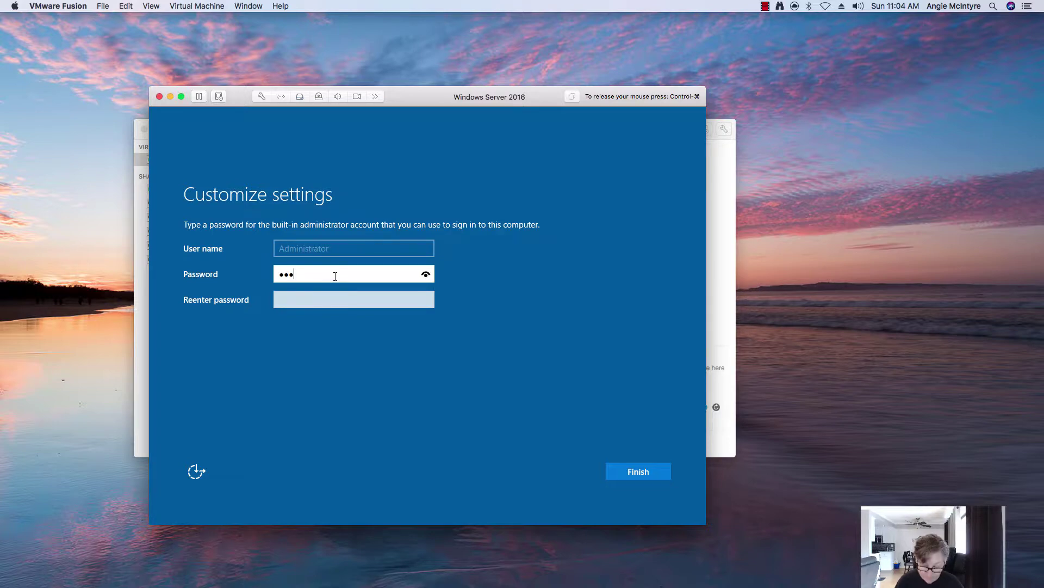
{"action": "key", "text": "BackSpace"}
{"action": "key", "text": "BackSpace"}
{"action": "key", "text": "BackSpace"}
{"action": "type", "text": "P@ssw0rd"}
{"action": "key", "text": "Tab"}
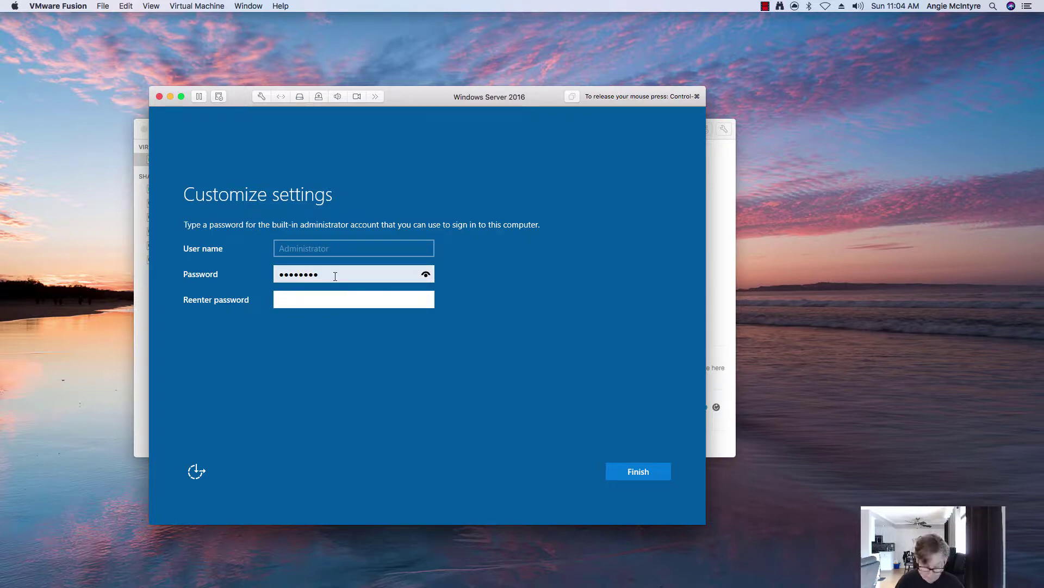
{"action": "type", "text": "P@ssw0rd"}
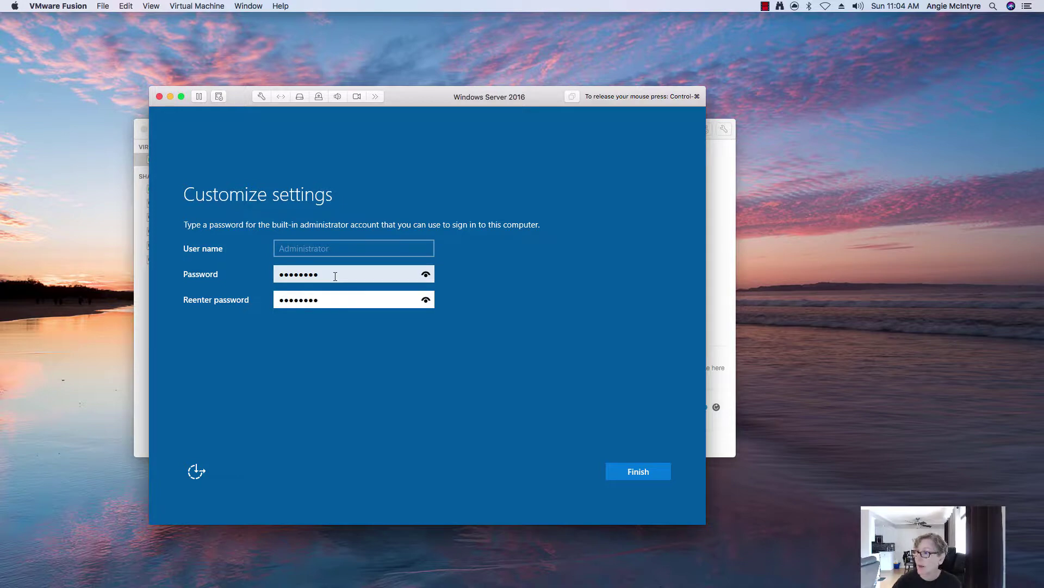
{"action": "left_click", "coordinate": [650, 472]}
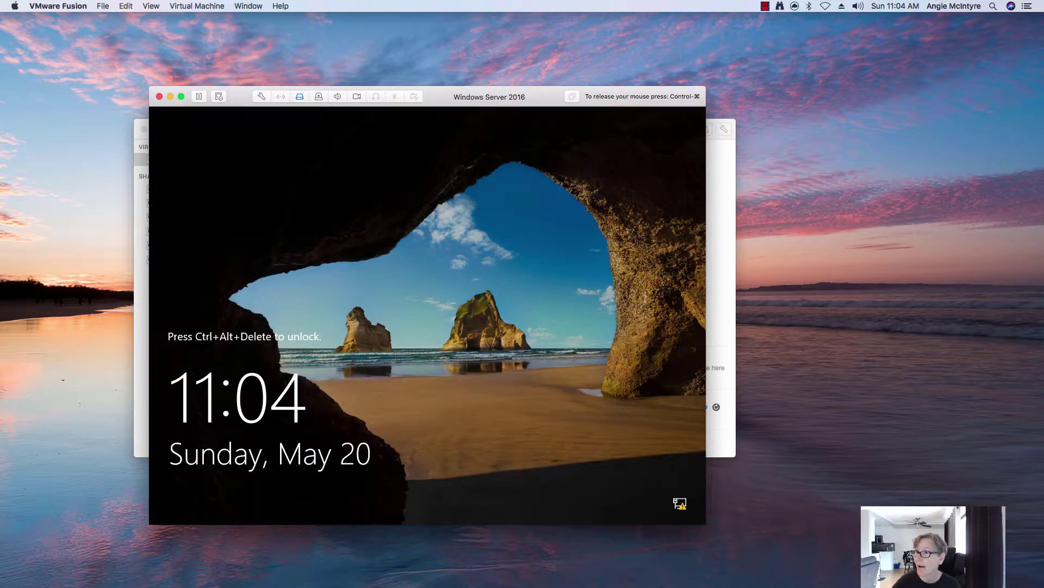
Send Ctrl-Alt-Del from the Virtual Machine menu and sign in as Administrator with the password.
{"action": "key", "text": "ctrl+super"}
{"action": "left_click", "coordinate": [202, 10]}
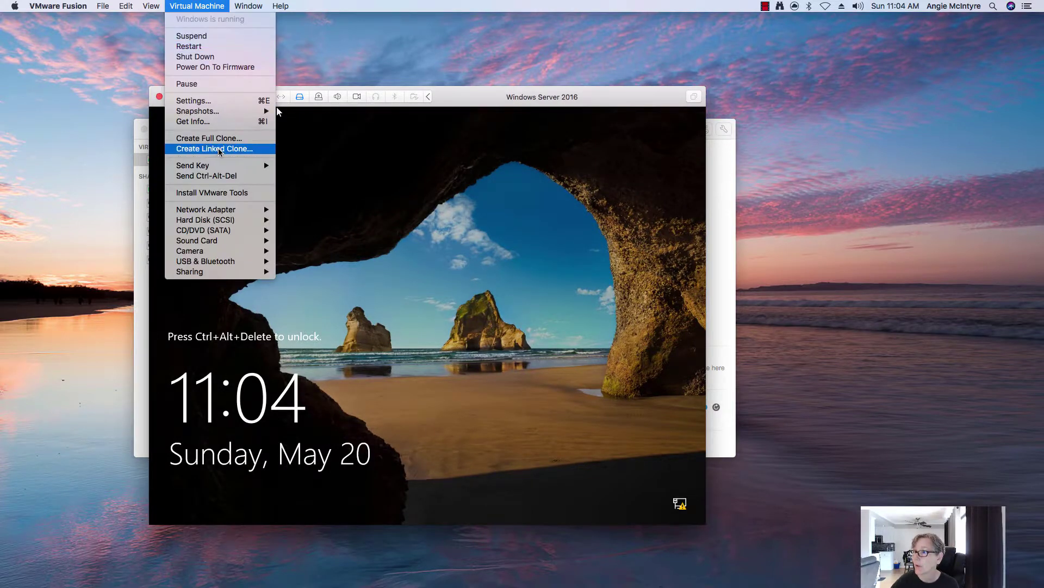
{"action": "left_click", "coordinate": [207, 176]}
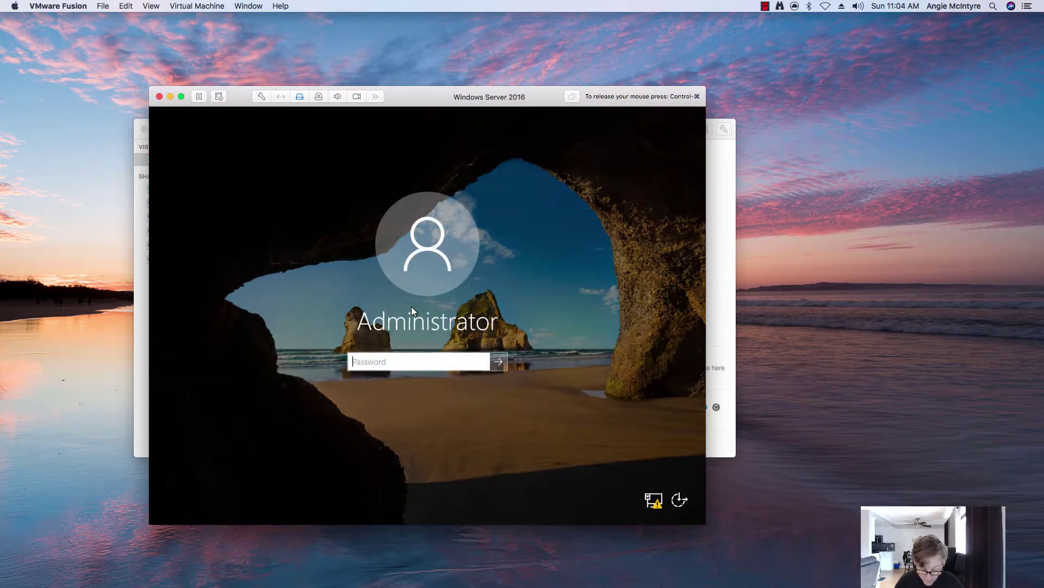
{"action": "type", "text": "*********"}
{"action": "key", "text": "Return"}
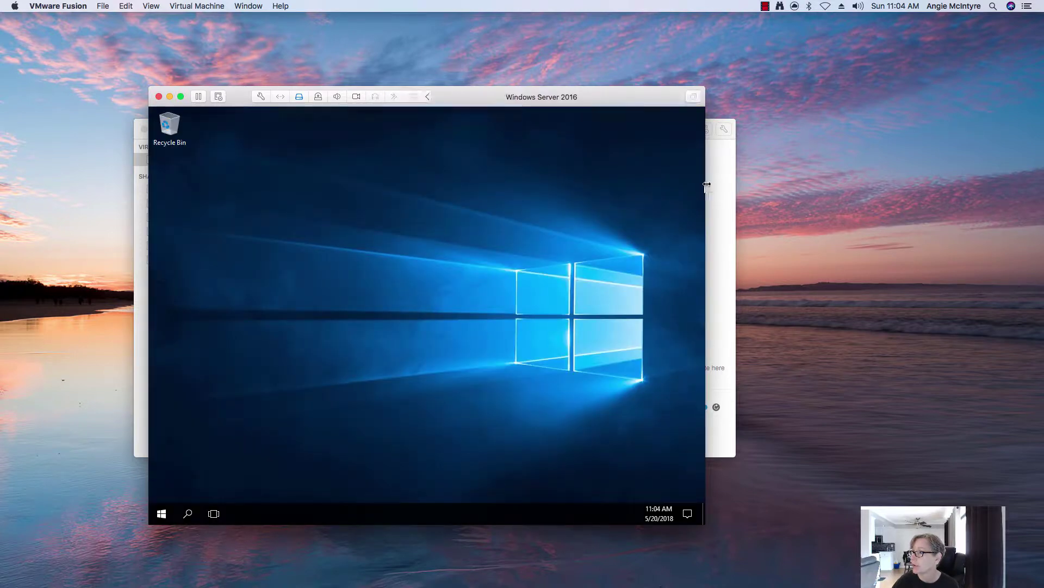
Enlarge the VM window and open the System page from the Start button's context menu.
{"action": "left_click_drag", "start_coordinate": [707, 185], "coordinate": [805, 174]}
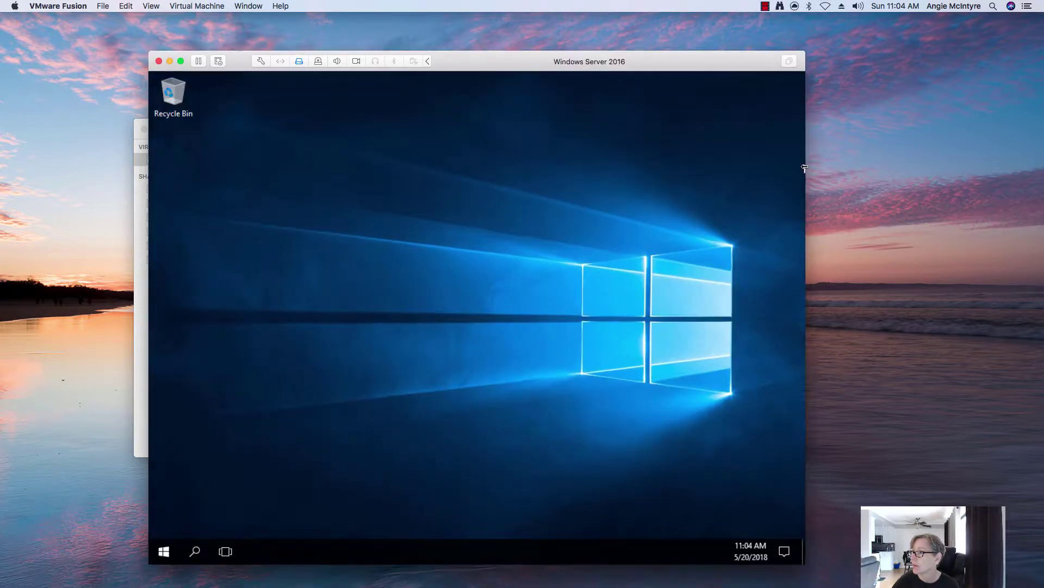
{"action": "left_click", "coordinate": [590, 73]}
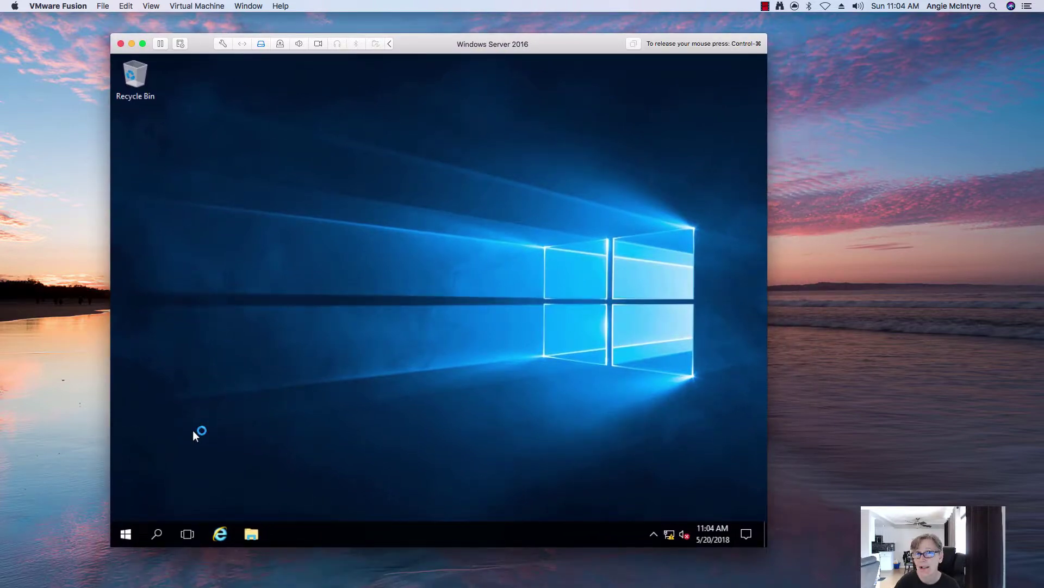
{"action": "right_click", "coordinate": [125, 534]}
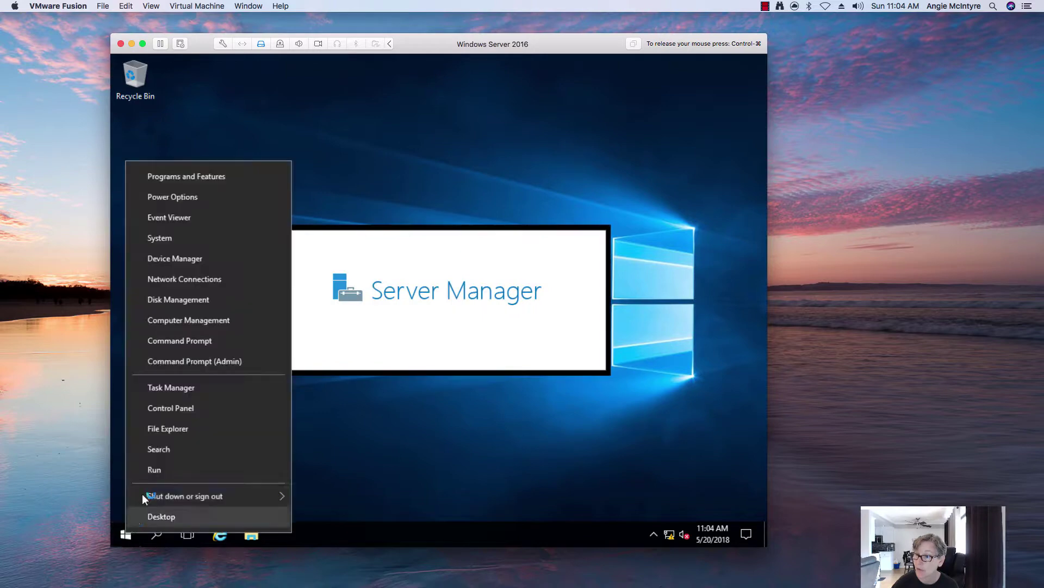
{"action": "left_click", "coordinate": [198, 237]}
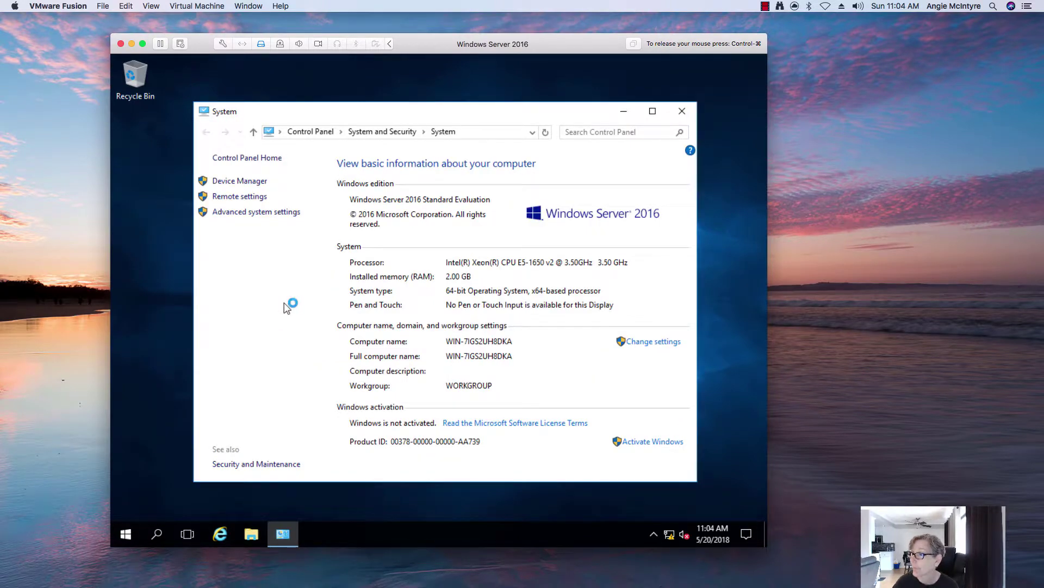
Change the computer name to WIN2016 in System Properties and restart now.
{"action": "left_click", "coordinate": [641, 344]}
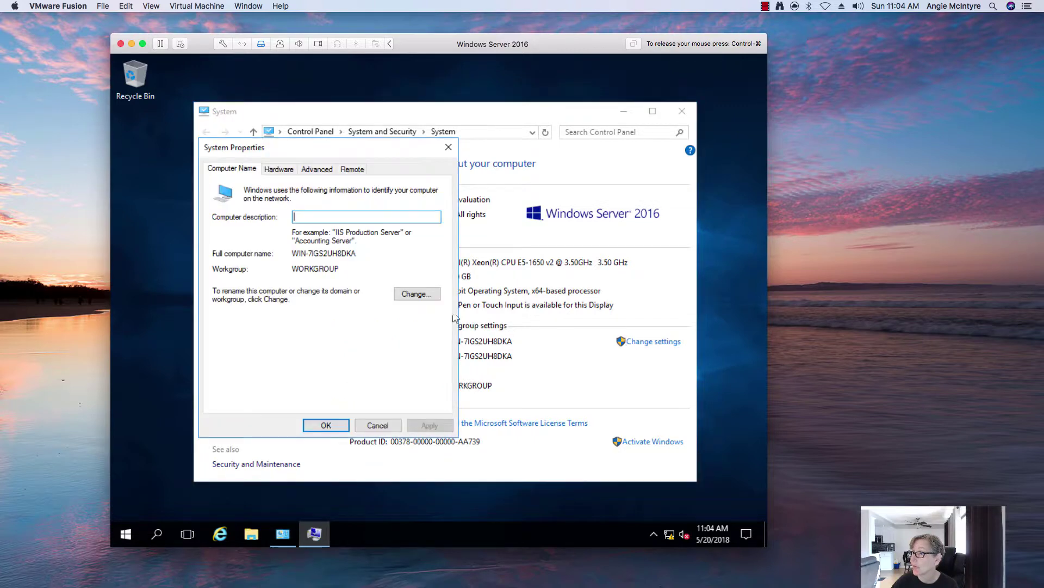
{"action": "left_click", "coordinate": [418, 295]}
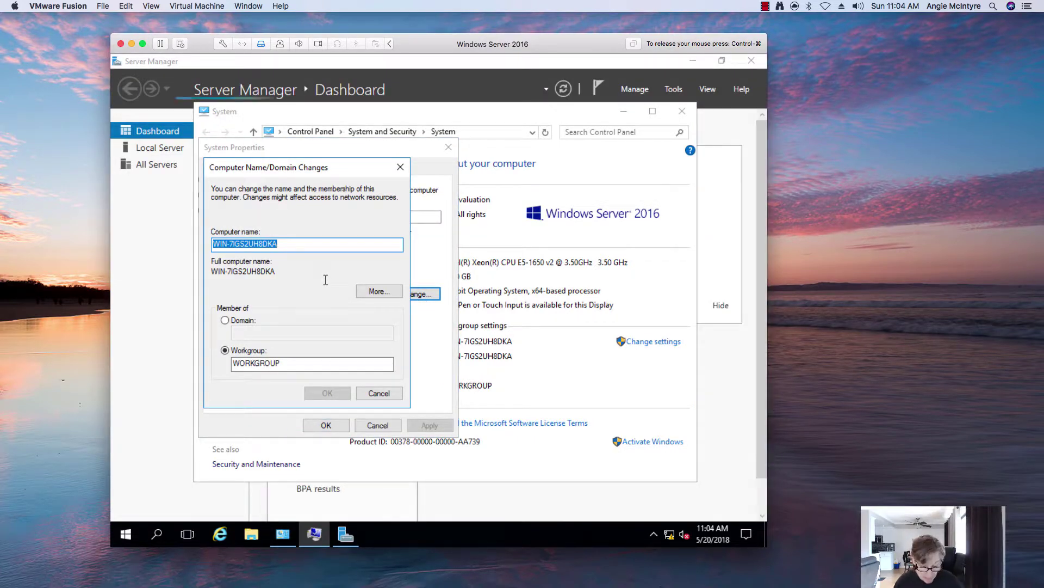
{"action": "type", "text": "WIN2016"}
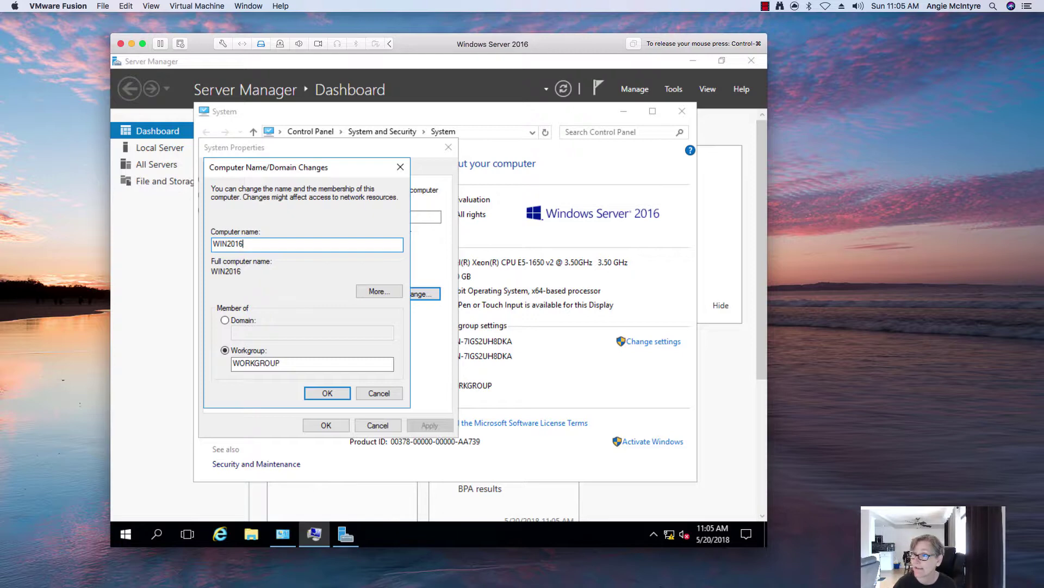
{"action": "left_click", "coordinate": [328, 393]}
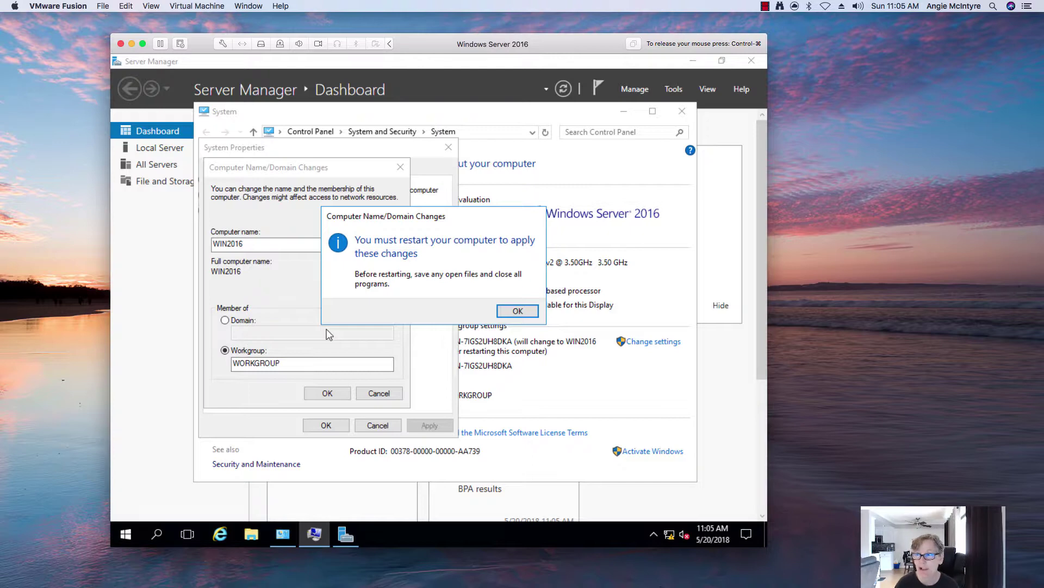
{"action": "left_click", "coordinate": [518, 312]}
{"action": "left_click", "coordinate": [318, 427]}
{"action": "left_click", "coordinate": [420, 363]}
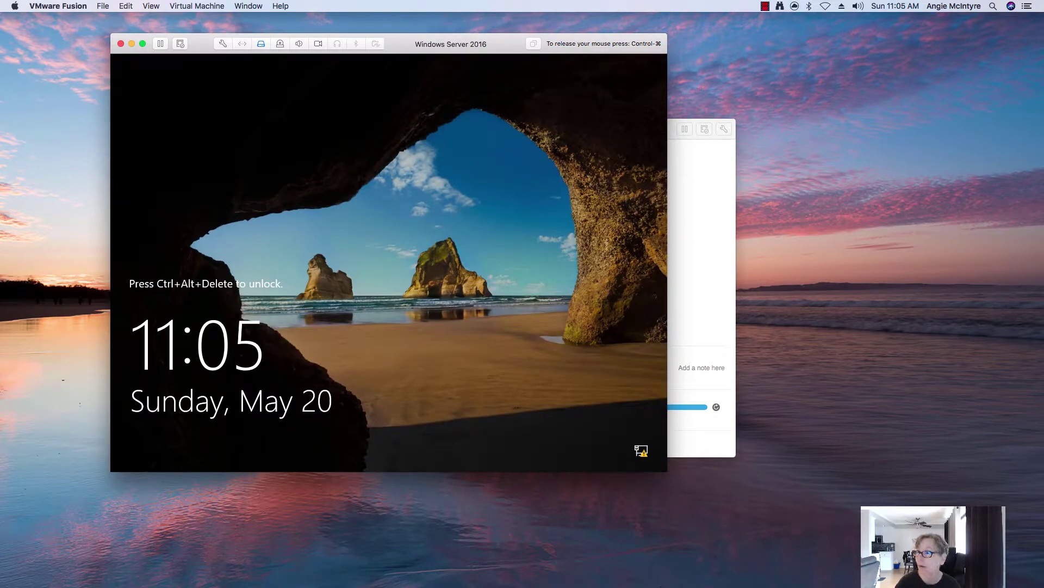
Send Ctrl-Alt-Del via the Virtual Machine menu and sign in with the Administrator password.
{"action": "key", "text": "ctrl+super"}
{"action": "left_click", "coordinate": [197, 6]}
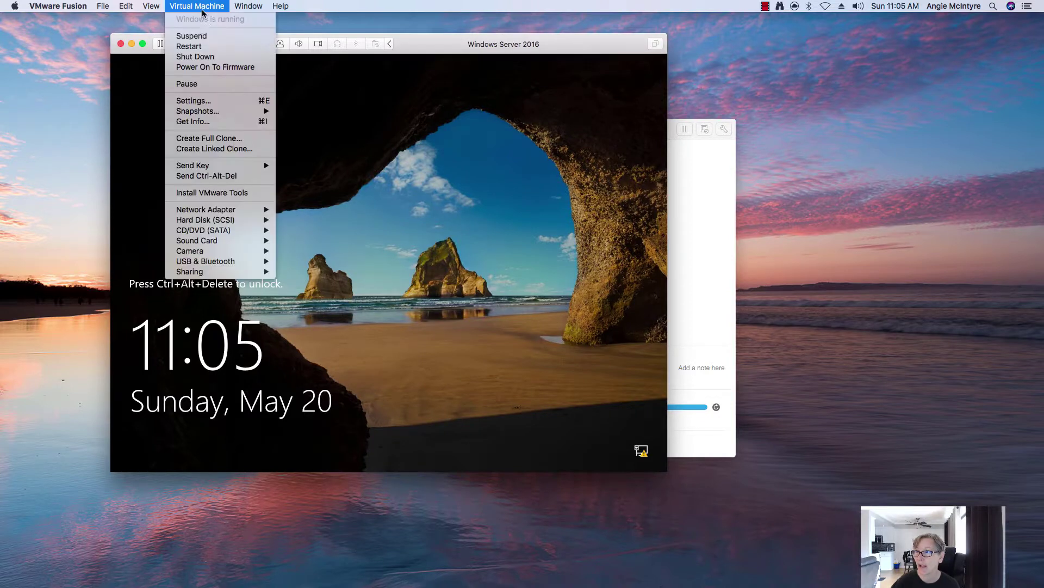
{"action": "left_click", "coordinate": [216, 176]}
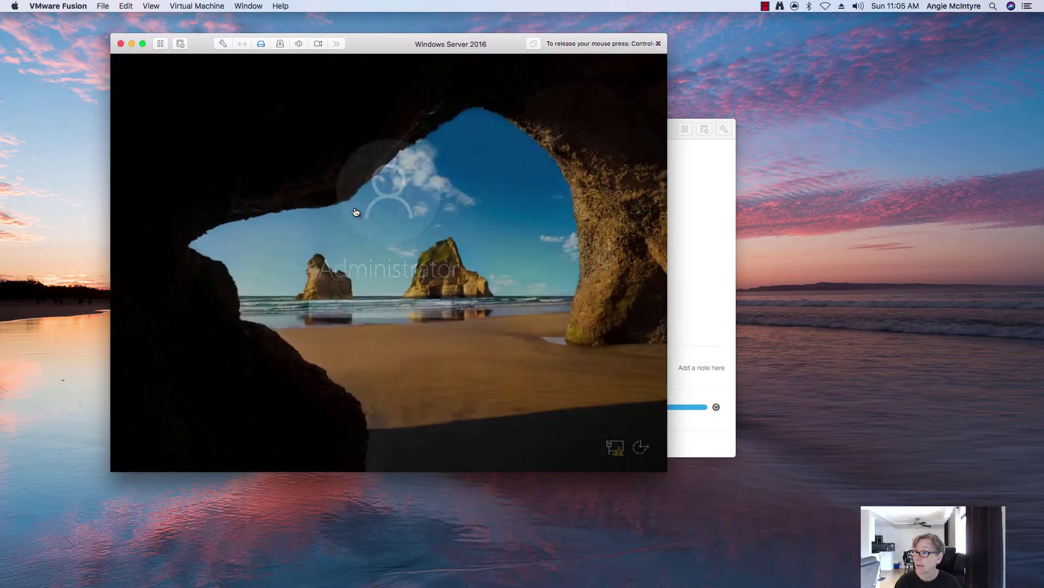
{"action": "type", "text": "********"}
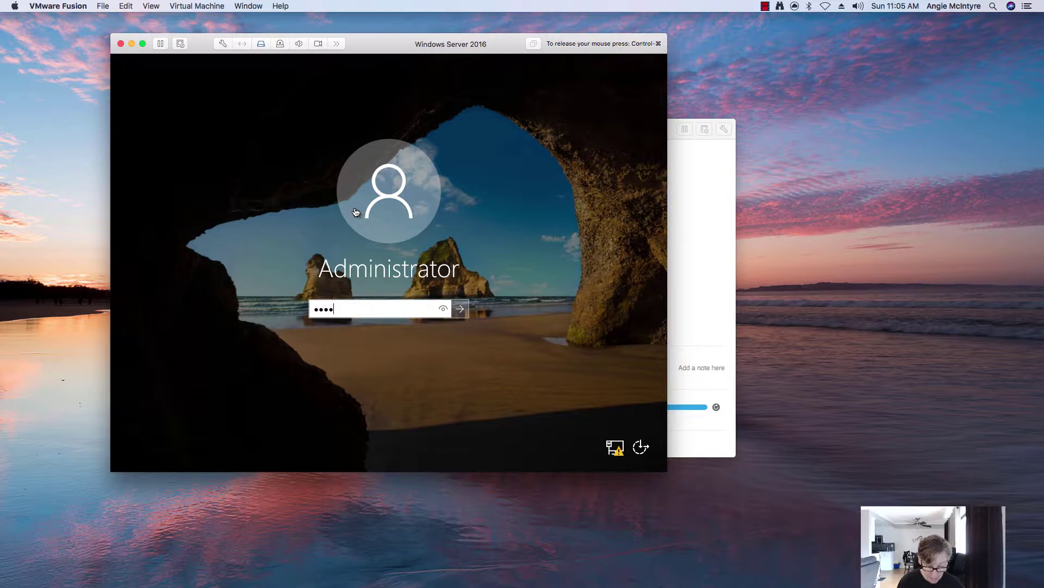
{"action": "key", "text": "Return"}
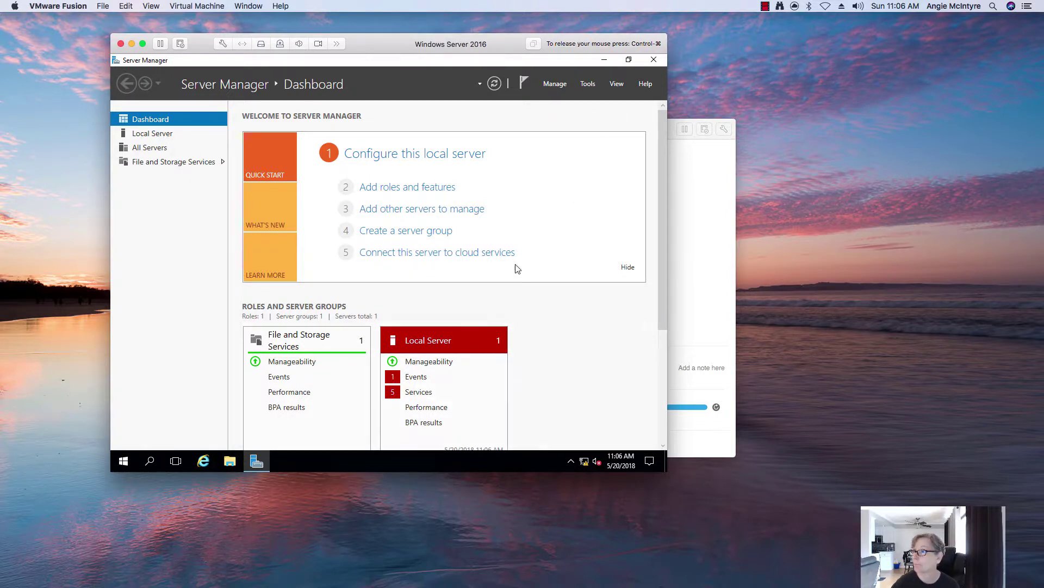
Close Server Manager and dismiss the Start context menu, leaving the desktop visible.
{"action": "left_click", "coordinate": [654, 59]}
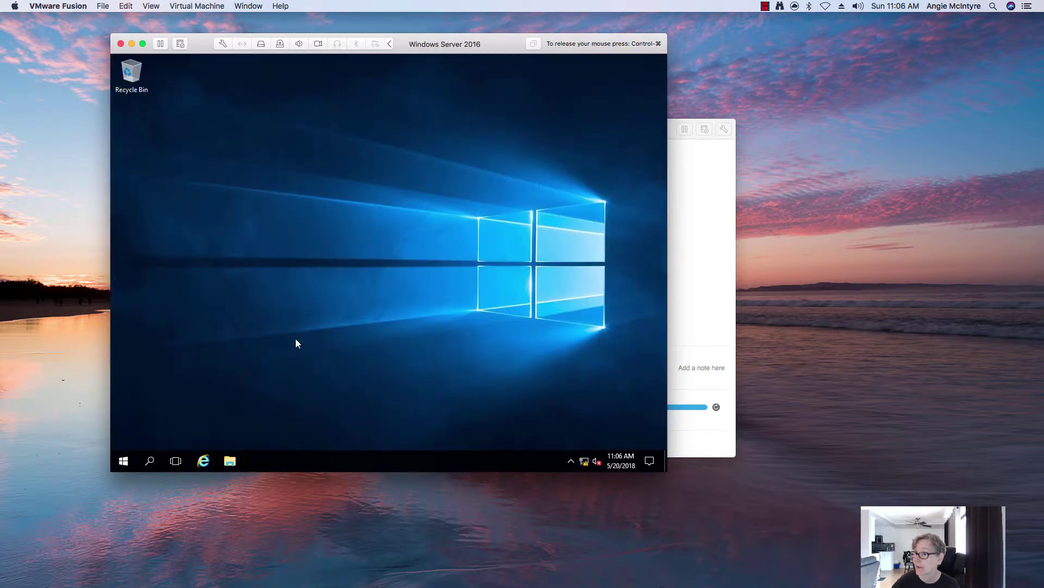
{"action": "right_click", "coordinate": [121, 460]}
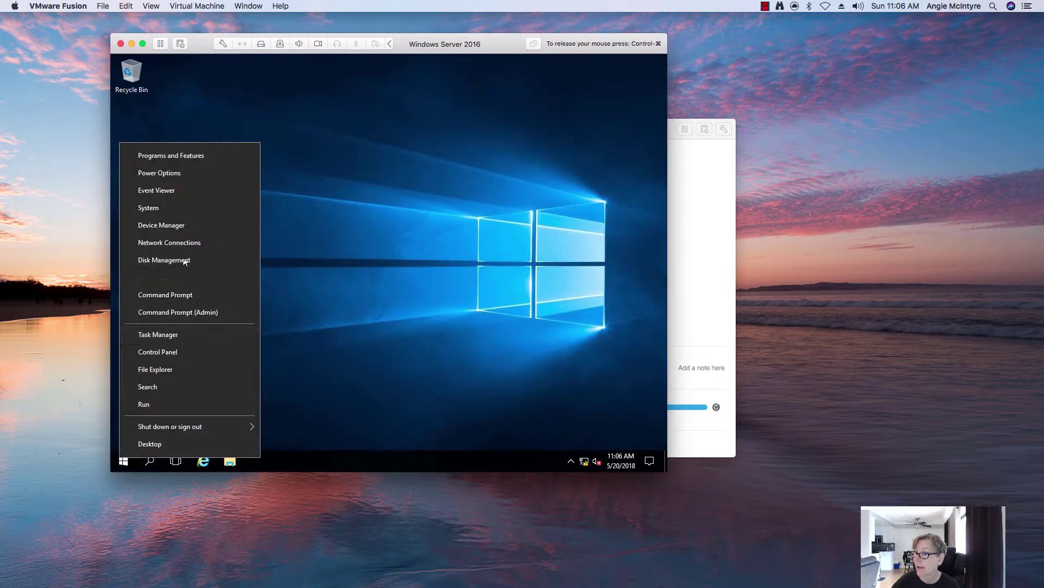
{"action": "left_click", "coordinate": [388, 370]}
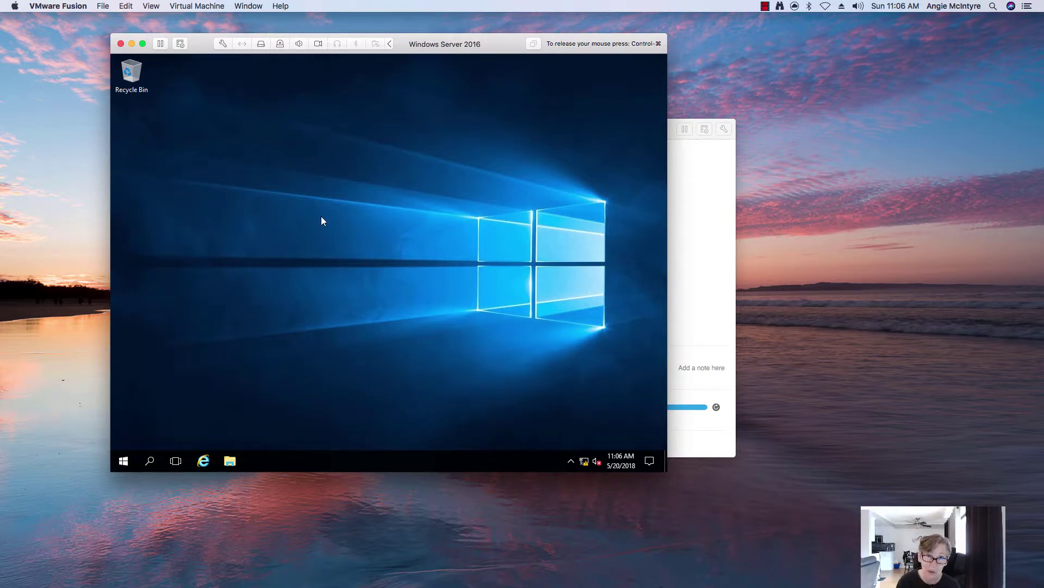
Switch the VM's network adapter to custom network vmnet4 and answer Yes to network discoverability.
{"action": "left_click", "coordinate": [223, 44]}
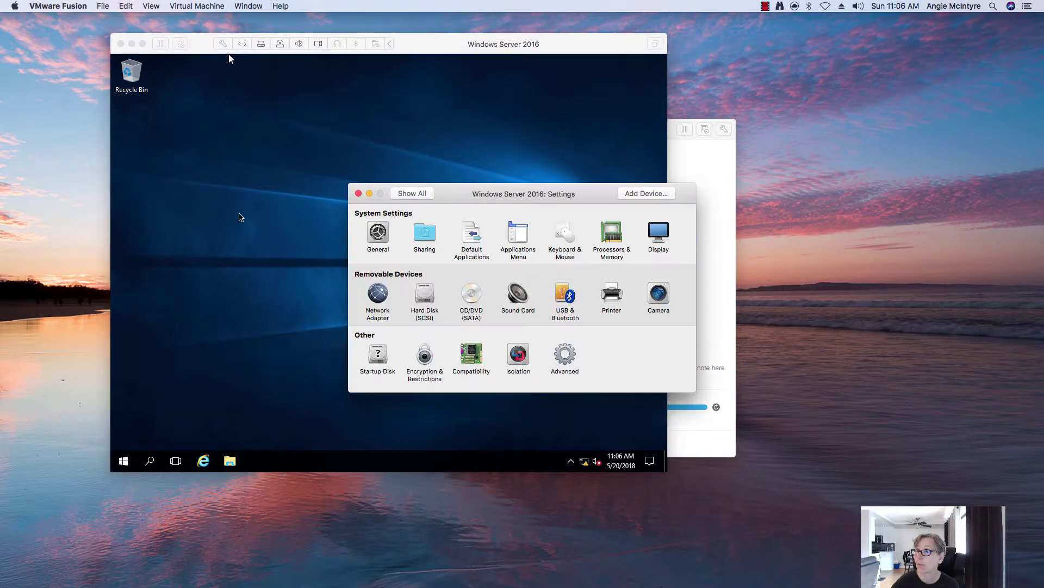
{"action": "left_click", "coordinate": [380, 292]}
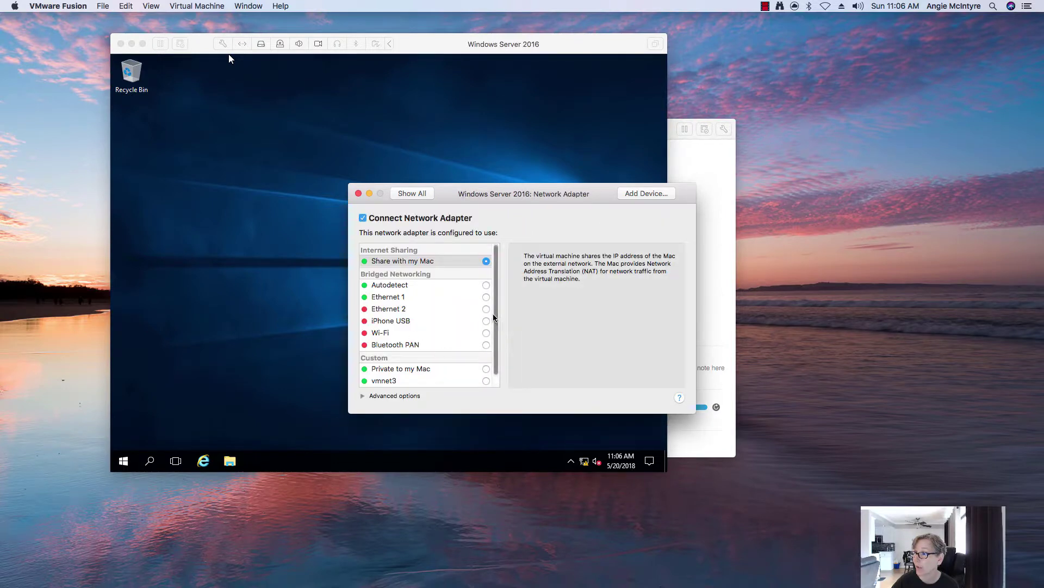
{"action": "scroll", "coordinate": [455, 380], "scroll_direction": "down", "scroll_amount": 1}
{"action": "left_click", "coordinate": [479, 381]}
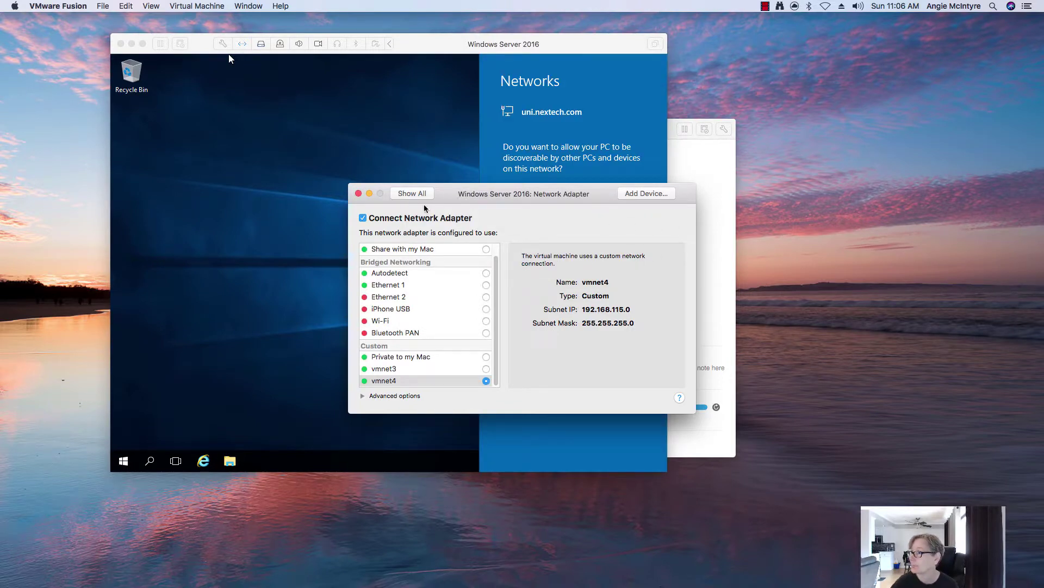
{"action": "left_click", "coordinate": [358, 193]}
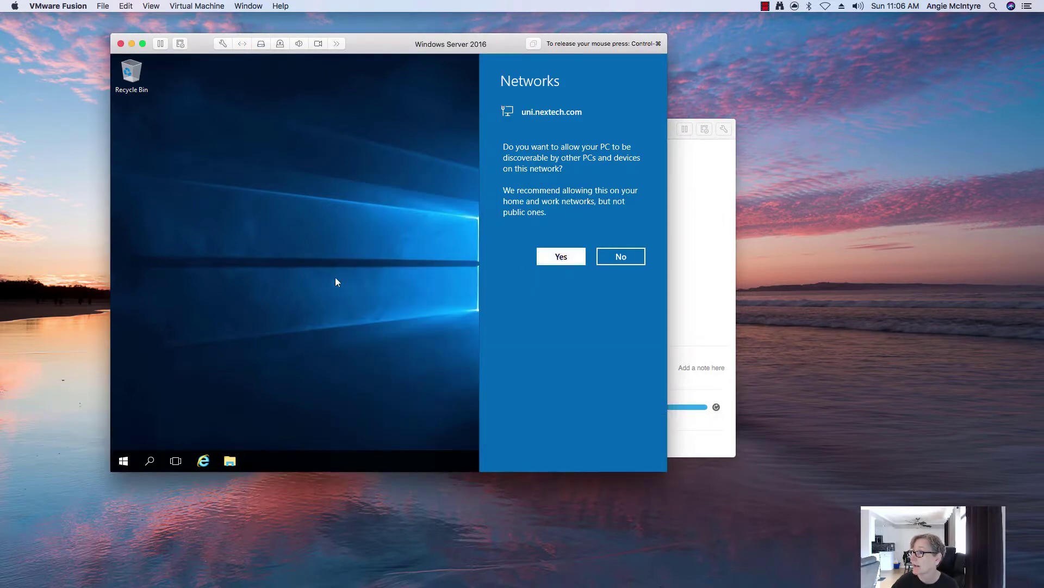
{"action": "left_click", "coordinate": [561, 256]}
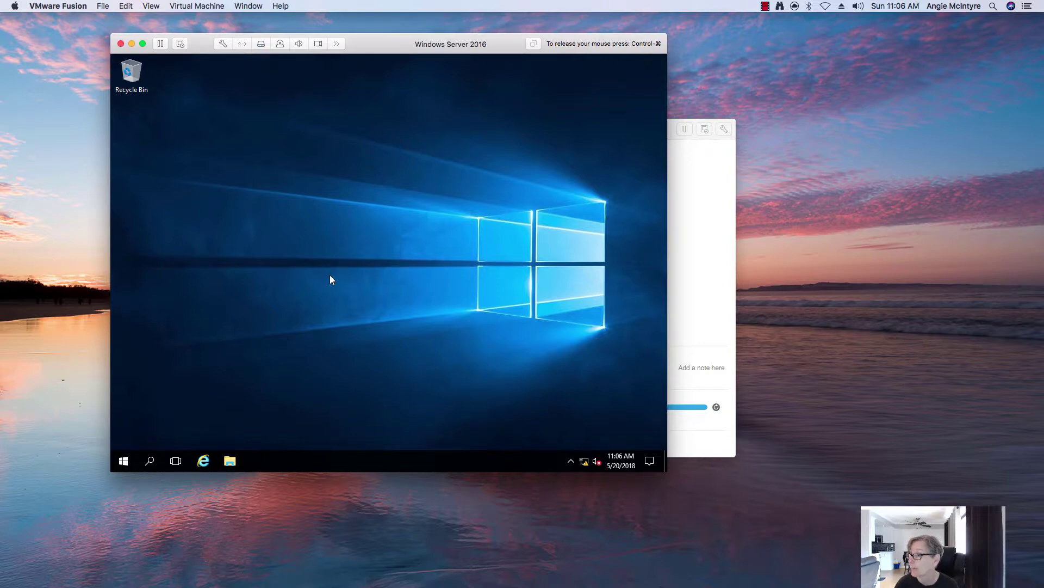
Launch cmd from the Run prompt and run ipconfig, showing IPv4 192.168.115.129.
{"action": "right_click", "coordinate": [121, 464]}
{"action": "left_click", "coordinate": [154, 408]}
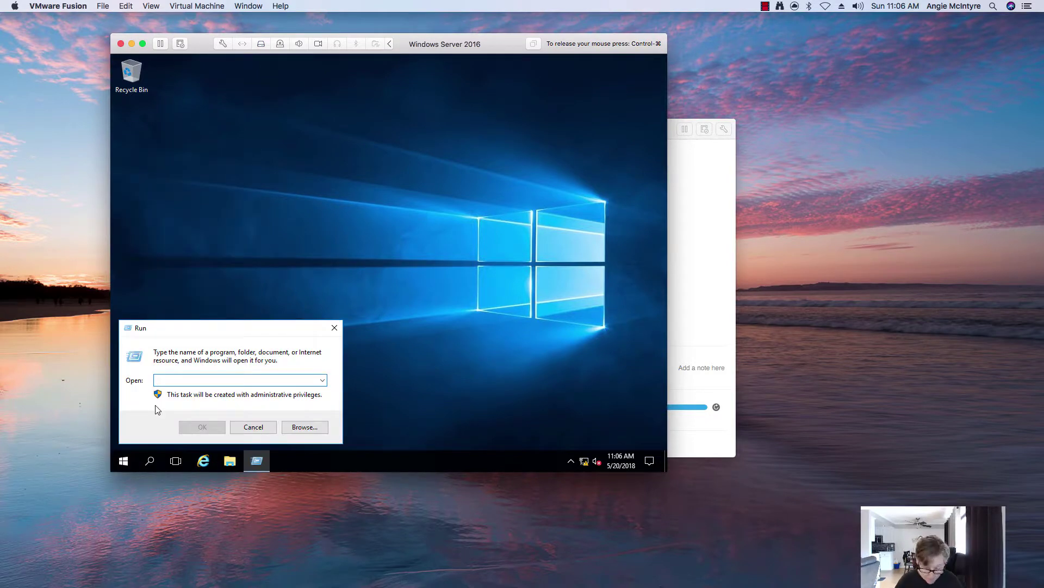
{"action": "type", "text": "cmd"}
{"action": "key", "text": "Return"}
{"action": "type", "text": "ipconfig"}
{"action": "key", "text": "Return"}
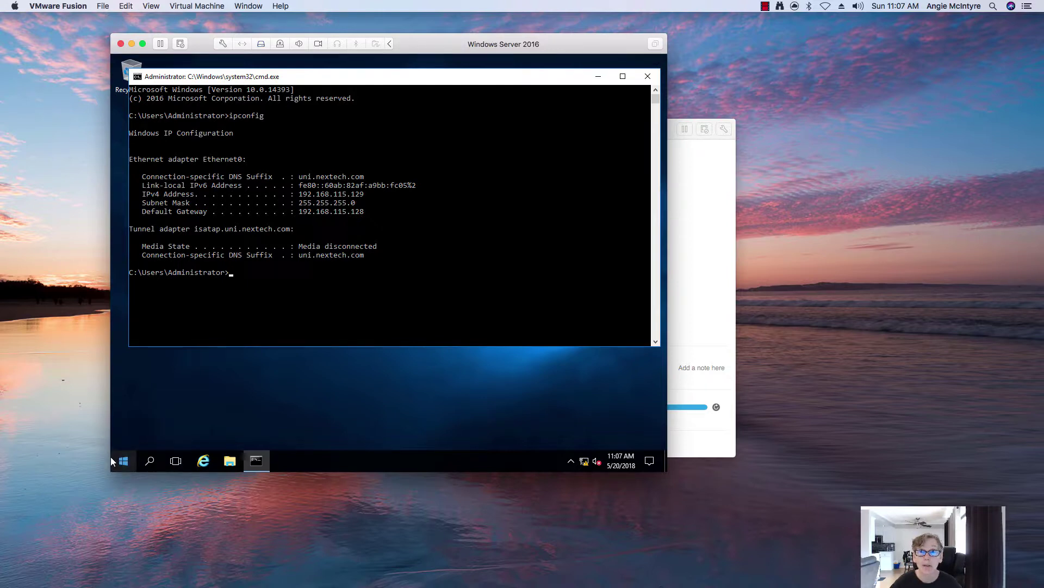
{"action": "key", "text": "ctrl+super"}
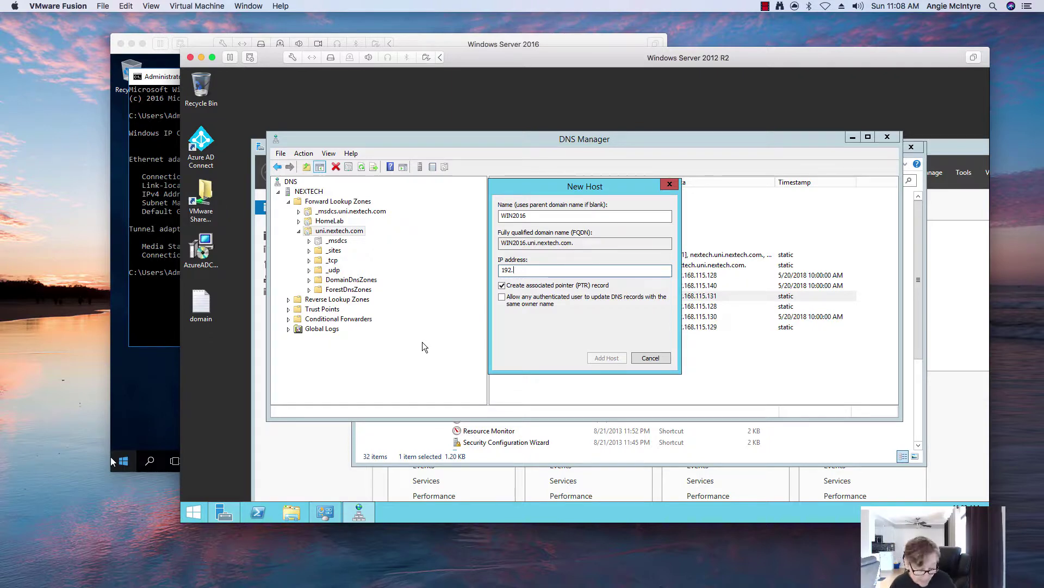
Create the WIN2016 host record with IP 192.168.115.132 and its pointer record.
{"action": "type", "text": "168.115."}
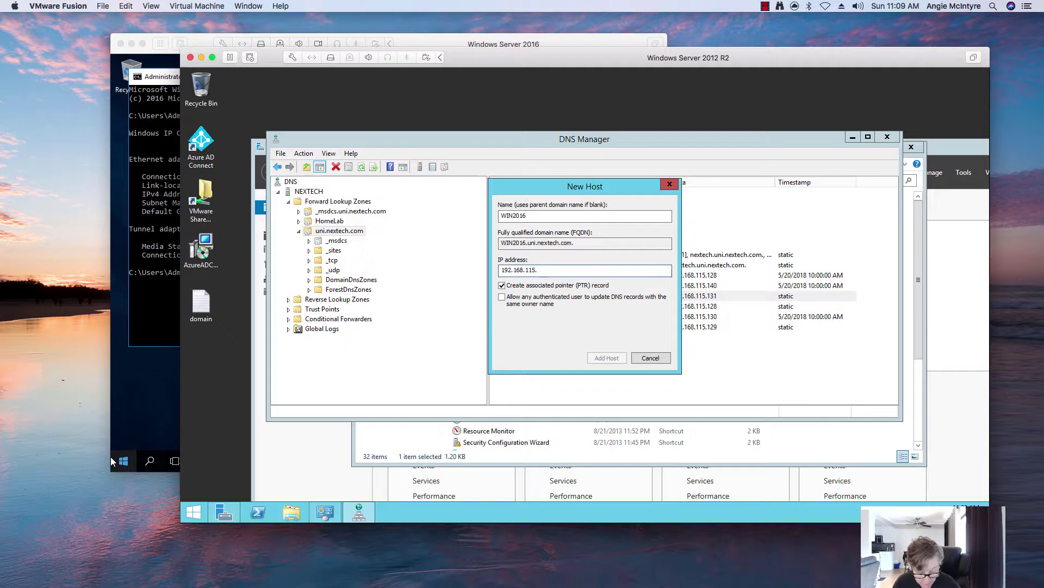
{"action": "type", "text": "13"}
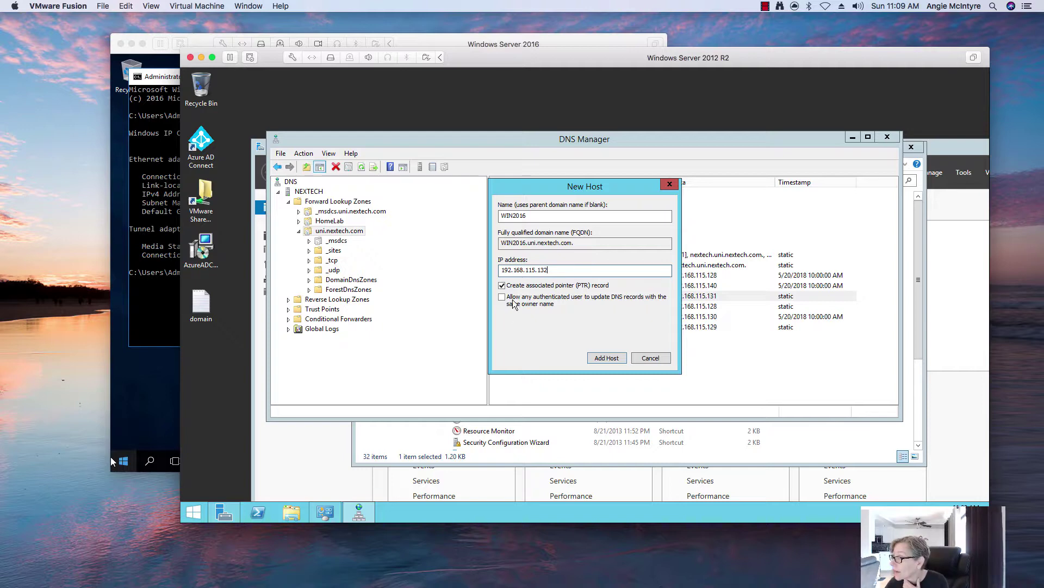
{"action": "type", "text": "2"}
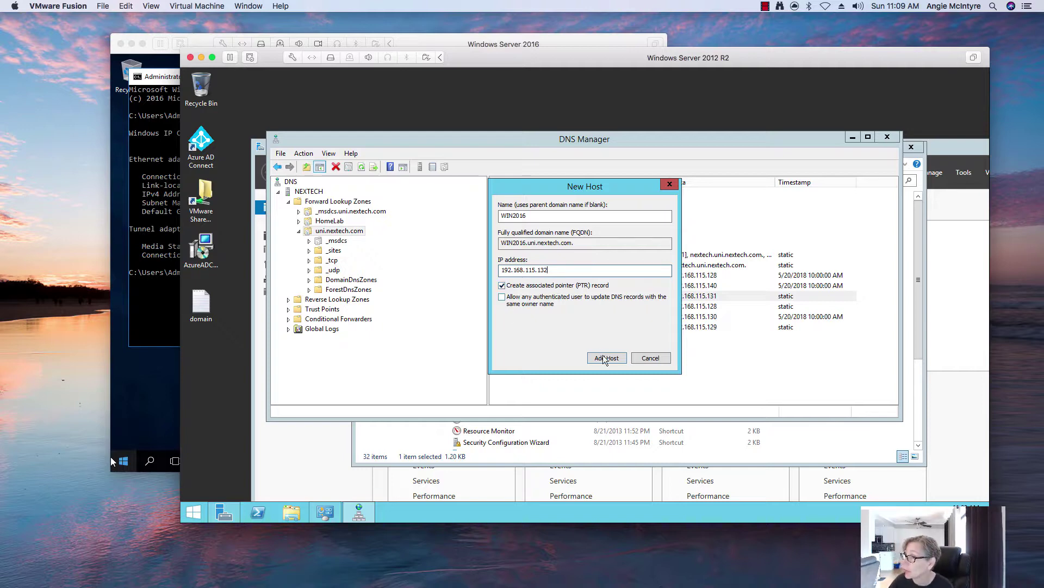
{"action": "left_click", "coordinate": [605, 358]}
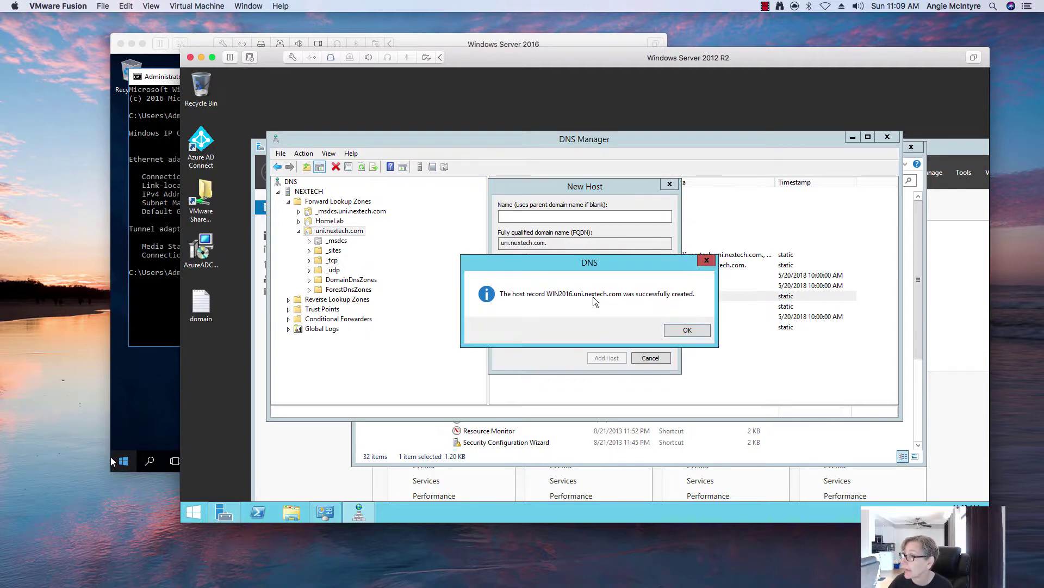
{"action": "left_click", "coordinate": [677, 330]}
{"action": "left_click", "coordinate": [647, 358]}
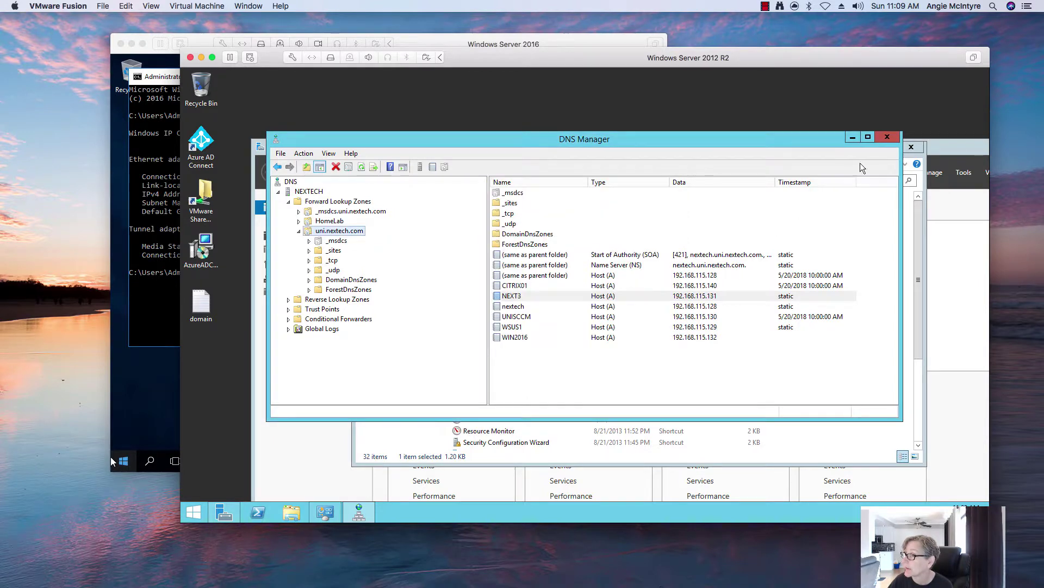
Verify the WIN2016 host record and the 192.168.115.132 PTR in 115.168.192.in-addr.arpa, then close DNS Manager.
{"action": "left_click", "coordinate": [520, 338]}
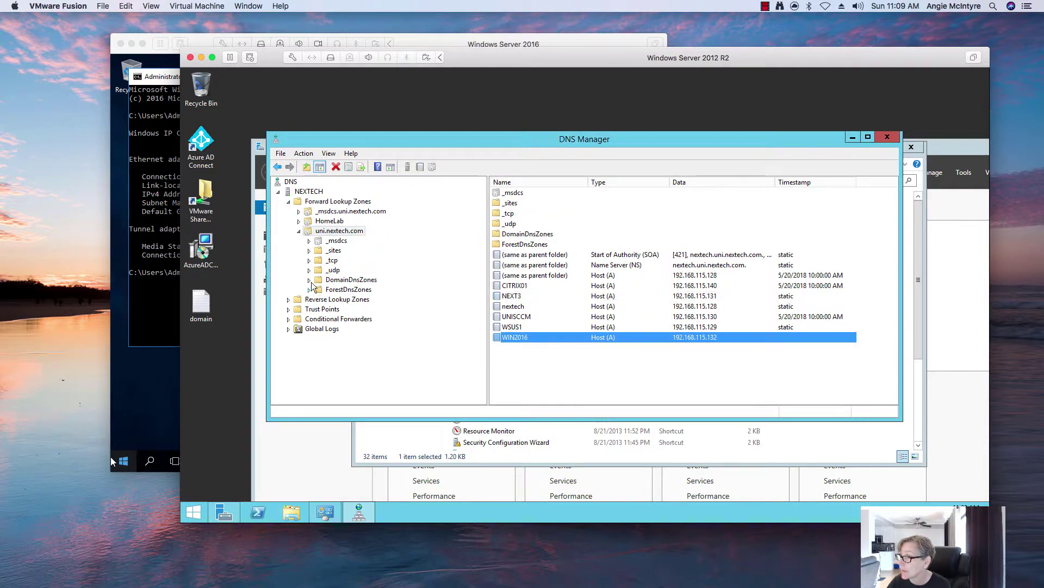
{"action": "left_click", "coordinate": [289, 300]}
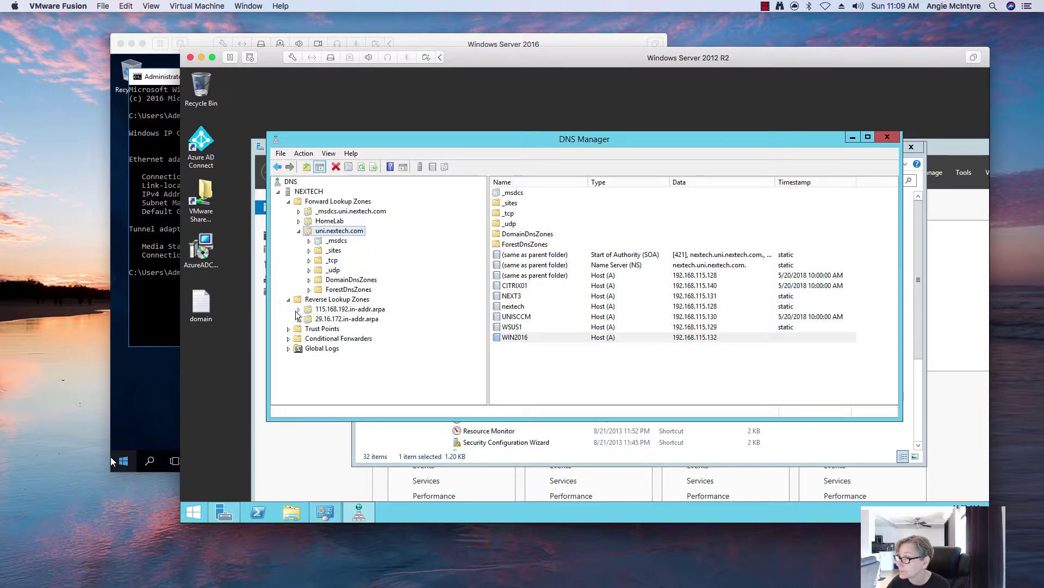
{"action": "left_click", "coordinate": [327, 310]}
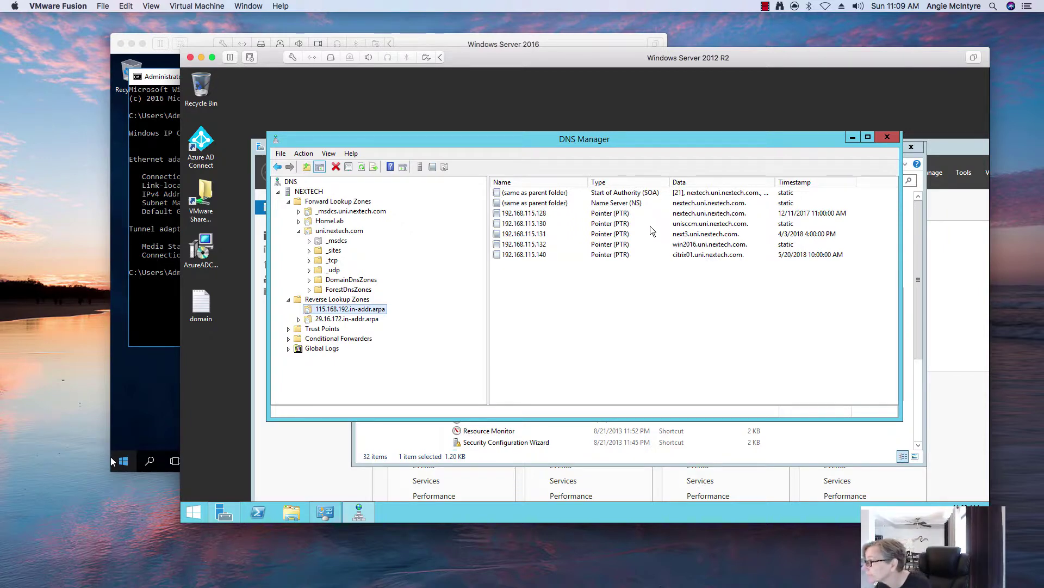
{"action": "left_click", "coordinate": [680, 246]}
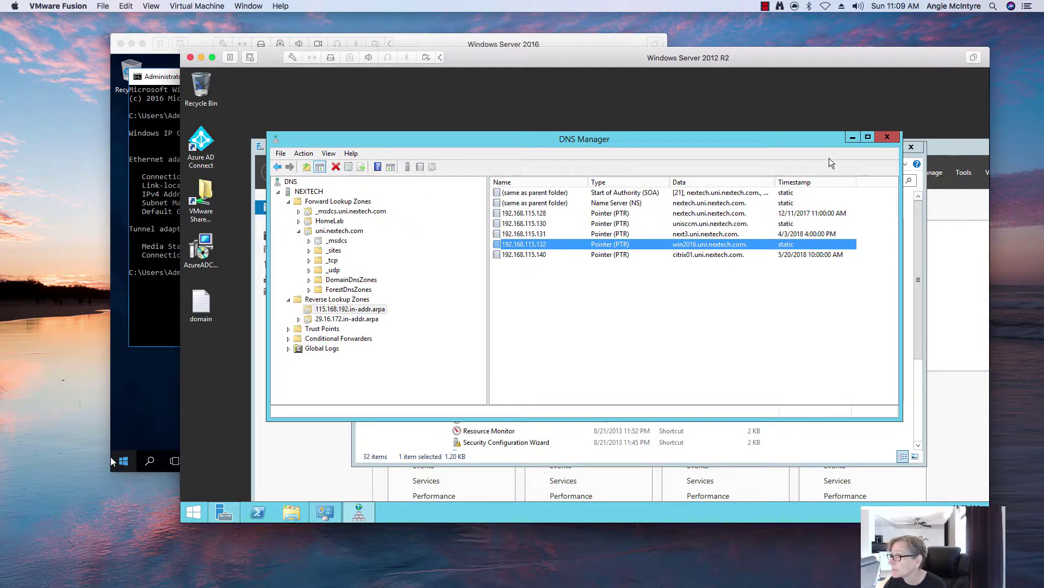
{"action": "left_click", "coordinate": [887, 138]}
Close Administrative Tools and open Ethernet0's properties through the Network and Sharing Center.
{"action": "left_click", "coordinate": [910, 147]}
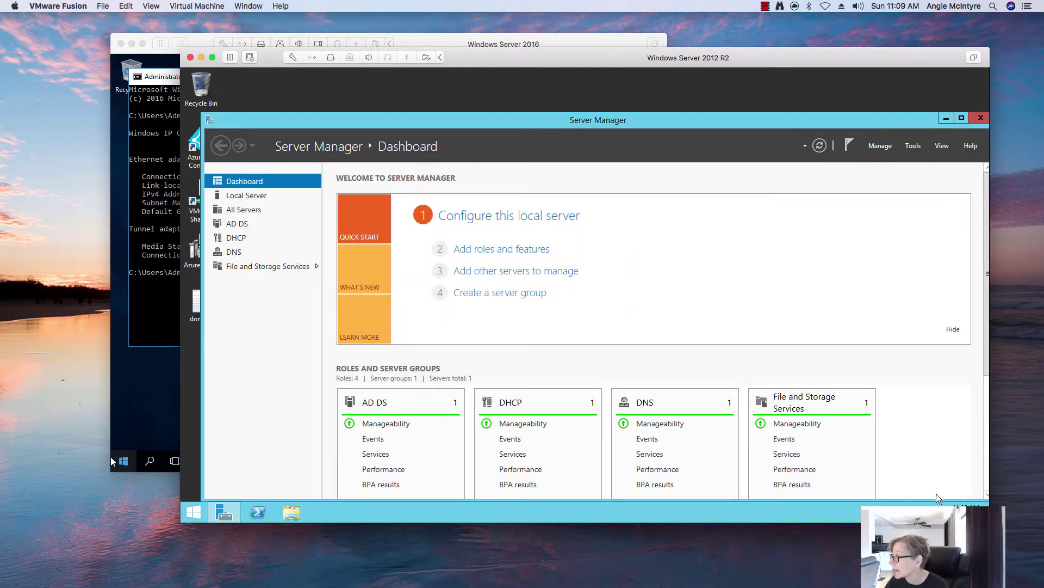
{"action": "left_click", "coordinate": [977, 503]}
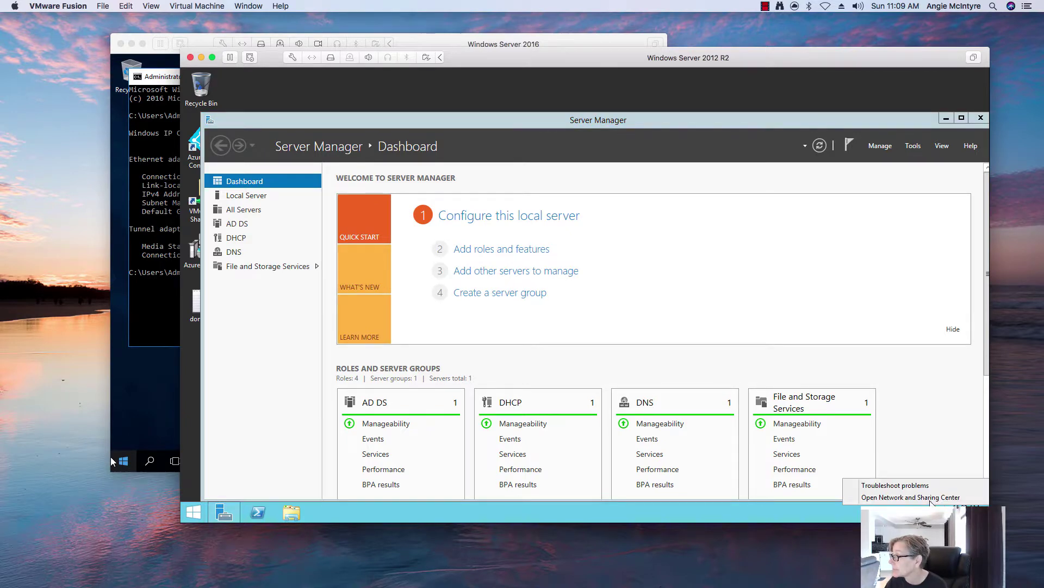
{"action": "left_click", "coordinate": [929, 498]}
{"action": "left_click", "coordinate": [427, 225]}
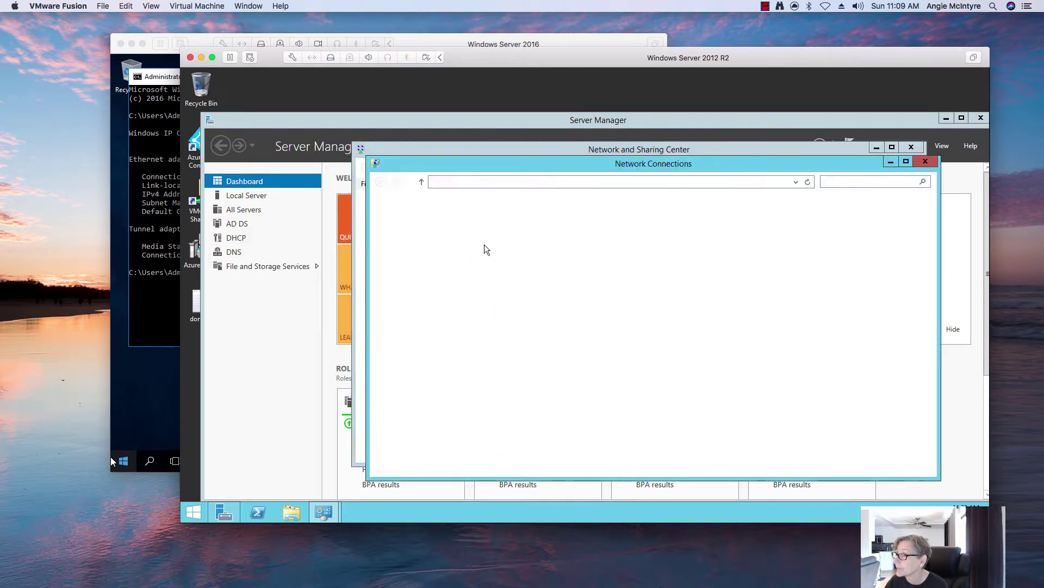
{"action": "left_click", "coordinate": [469, 239]}
{"action": "right_click", "coordinate": [469, 236]}
{"action": "left_click", "coordinate": [492, 340]}
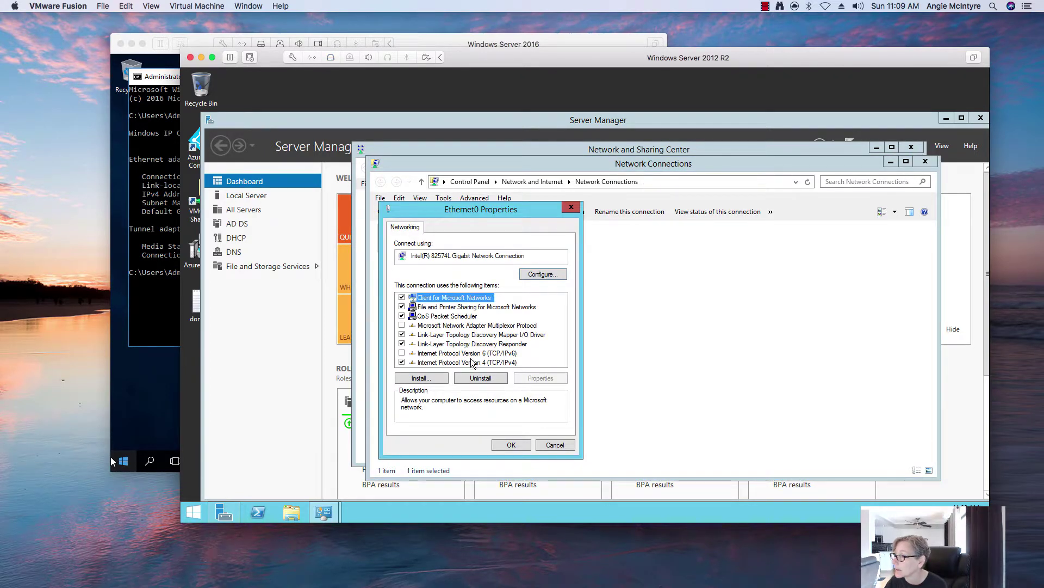
Change the IPv4 address to 192.168.115.132, review the DNS tab, and confirm and close all network windows.
{"action": "left_click", "coordinate": [469, 363]}
{"action": "left_click", "coordinate": [540, 377]}
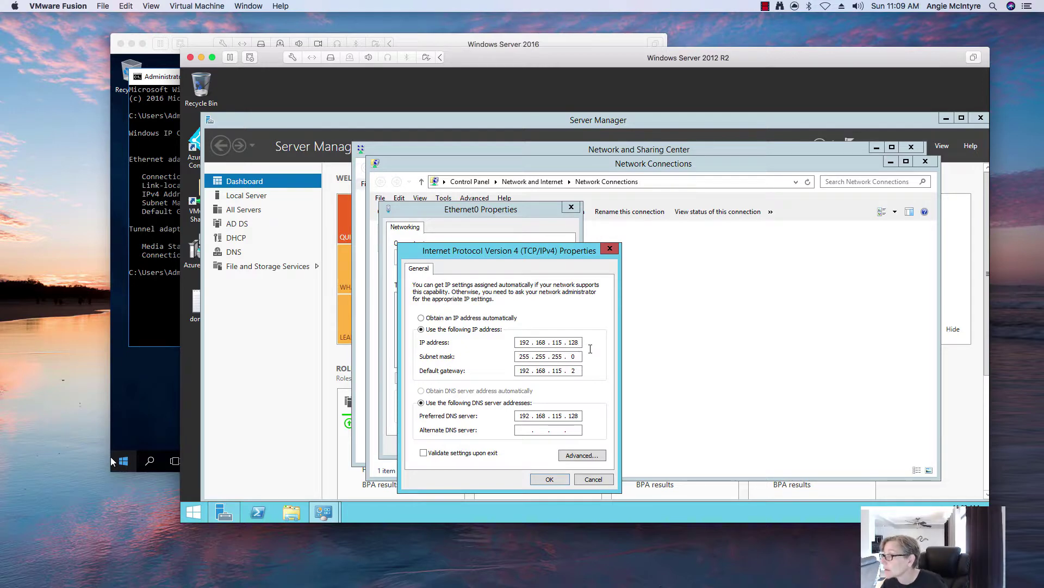
{"action": "key", "text": "BackSpace"}
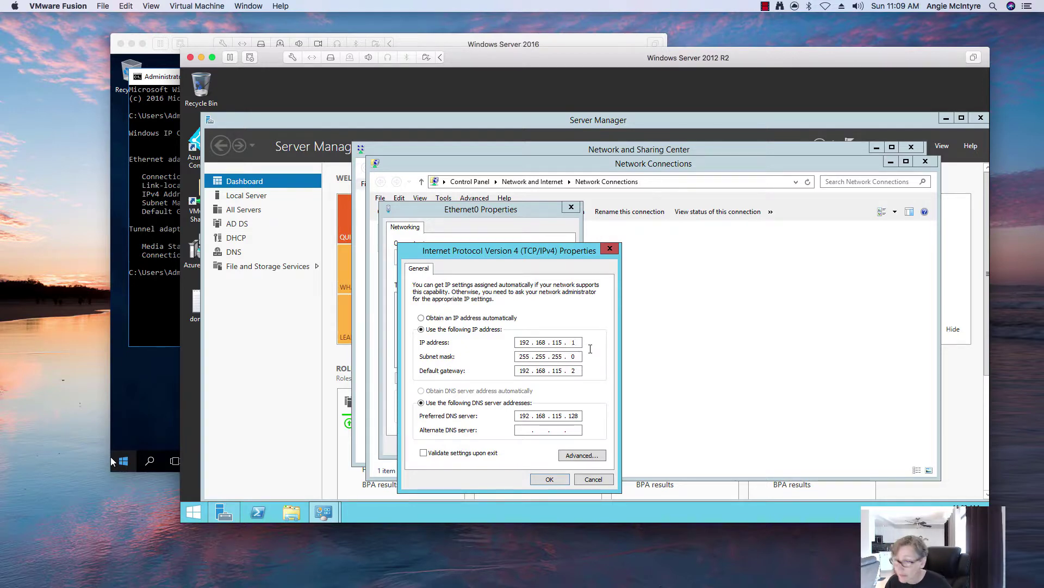
{"action": "type", "text": "32"}
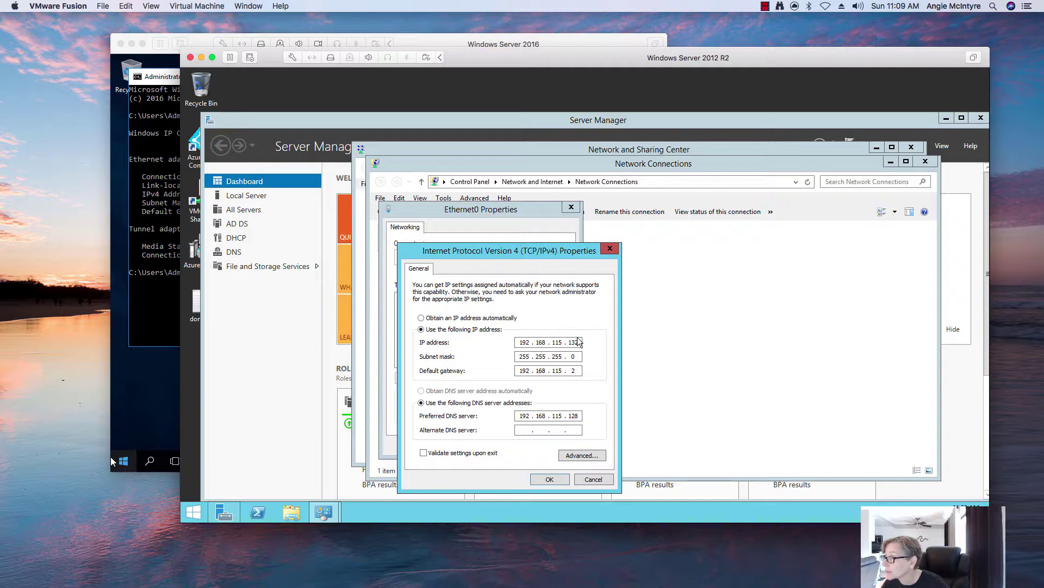
{"action": "left_click", "coordinate": [574, 457]}
{"action": "left_click", "coordinate": [458, 258]}
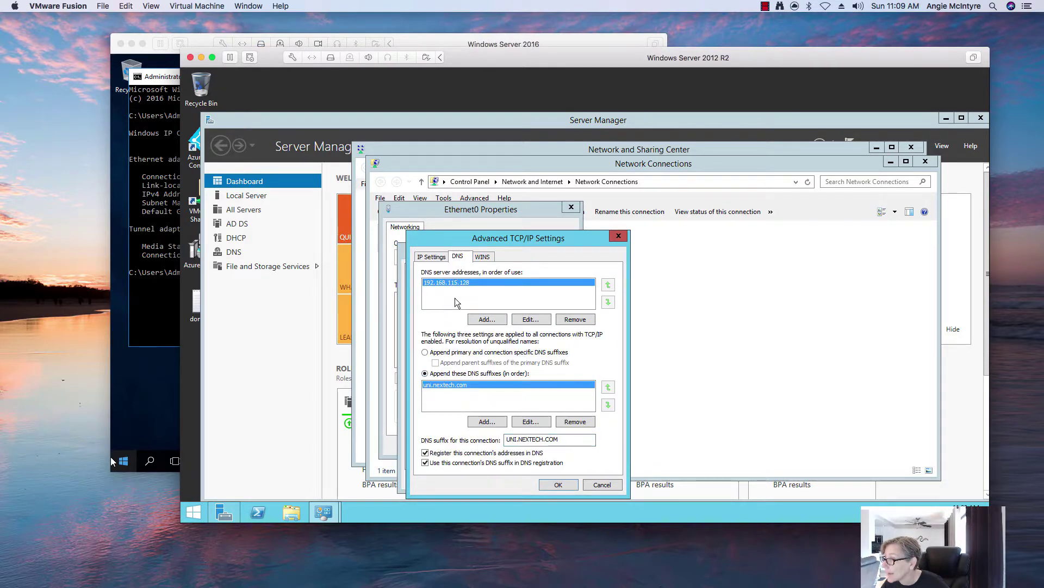
{"action": "left_click", "coordinate": [558, 485]}
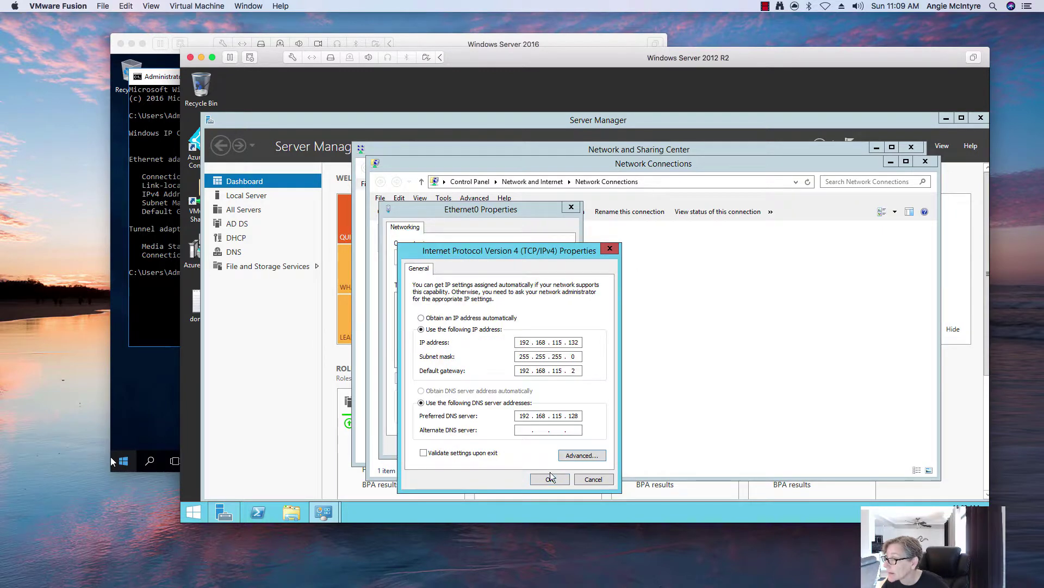
{"action": "left_click", "coordinate": [554, 482]}
{"action": "left_click", "coordinate": [521, 446]}
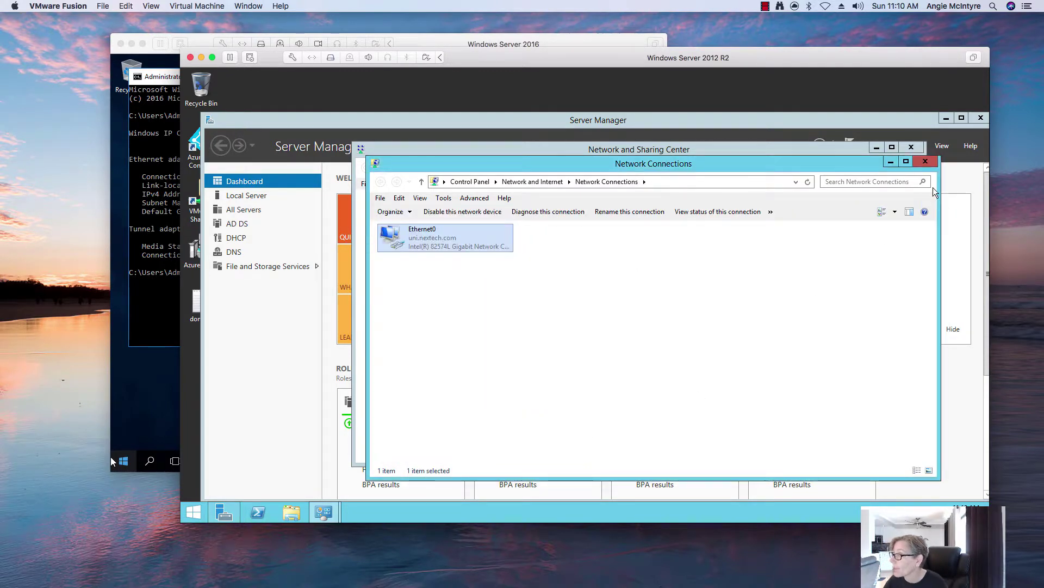
{"action": "left_click", "coordinate": [925, 161]}
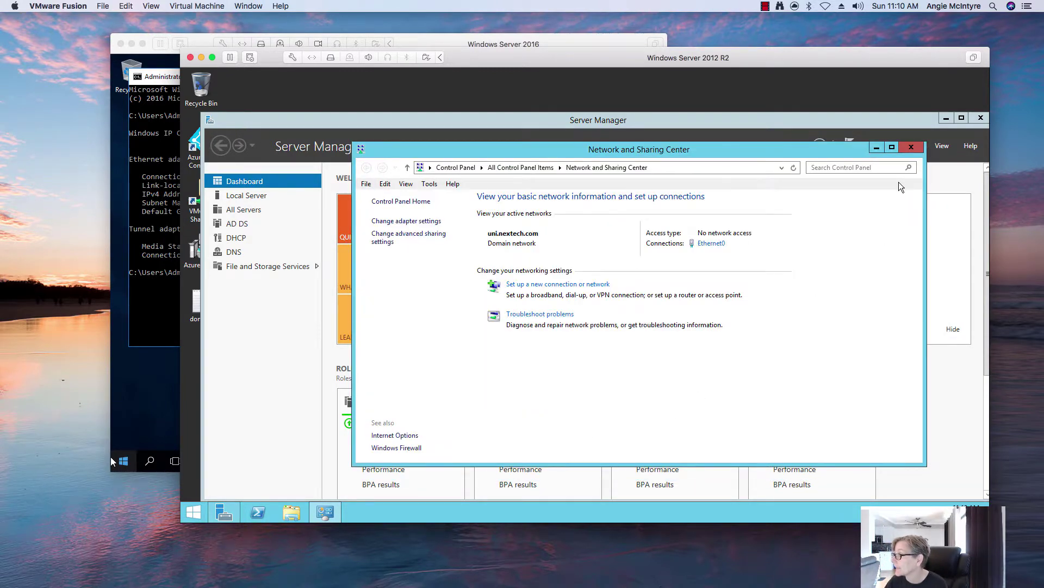
{"action": "left_click", "coordinate": [912, 147]}
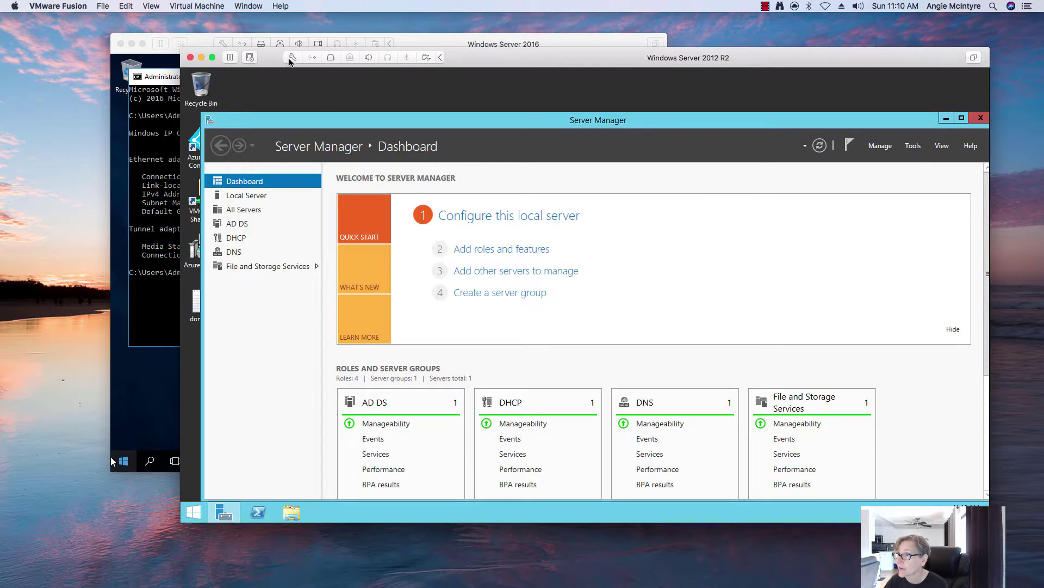
Check in VM Settings that the network adapter is on vmnet4.
{"action": "left_click", "coordinate": [291, 58]}
{"action": "left_click", "coordinate": [376, 291]}
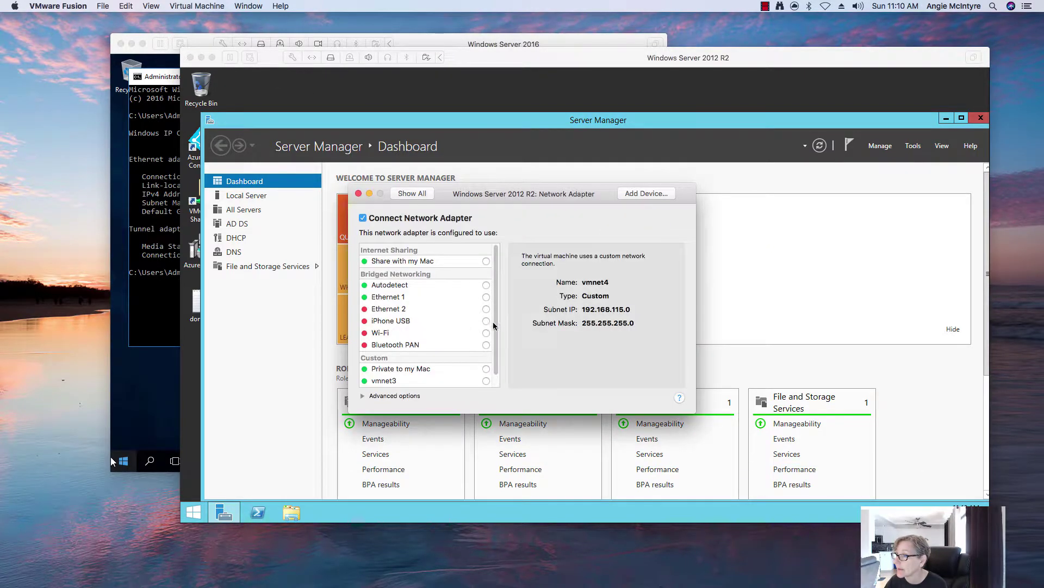
{"action": "left_click", "coordinate": [358, 193]}
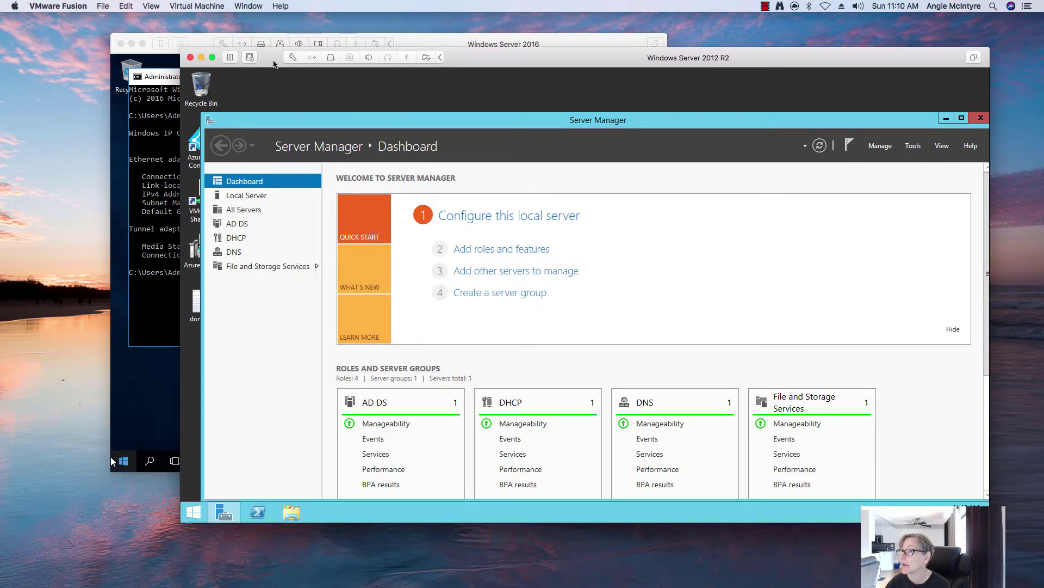
Close Server Manager and move the Server 2012 R2 VM window up-left.
{"action": "left_click", "coordinate": [212, 9]}
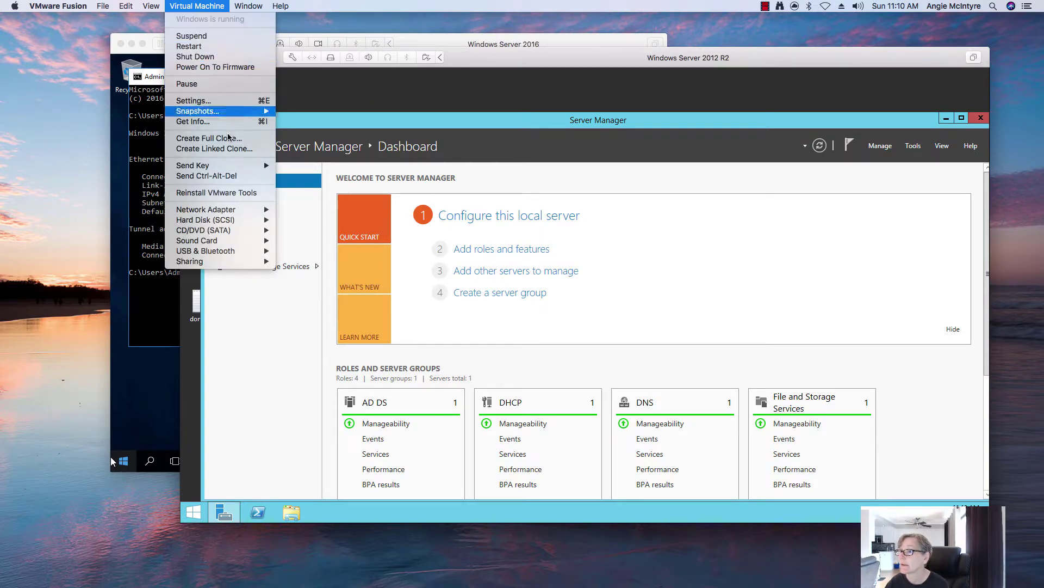
{"action": "left_click", "coordinate": [651, 325]}
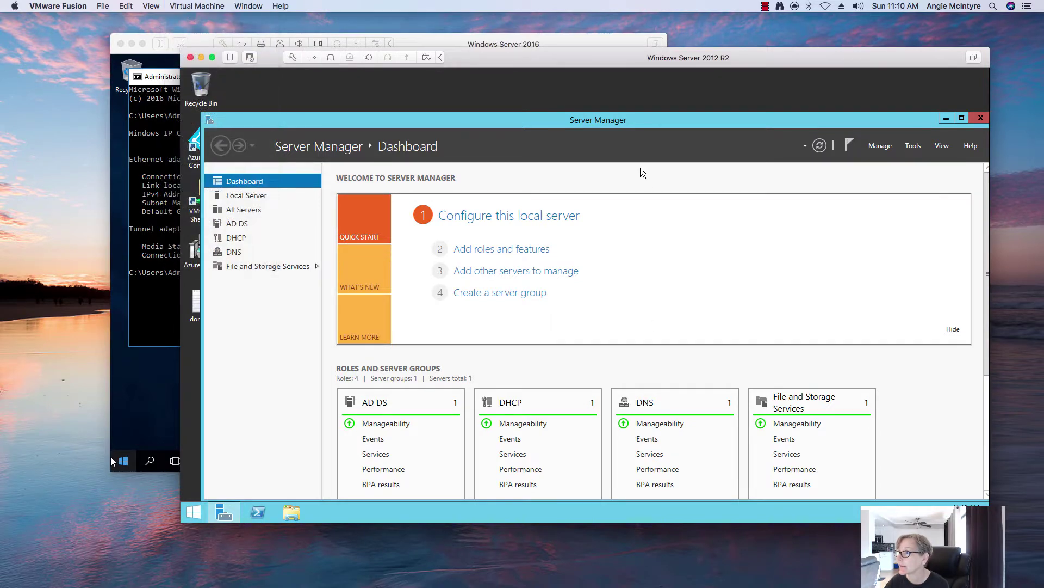
{"action": "left_click_drag", "start_coordinate": [572, 114], "coordinate": [510, 95]}
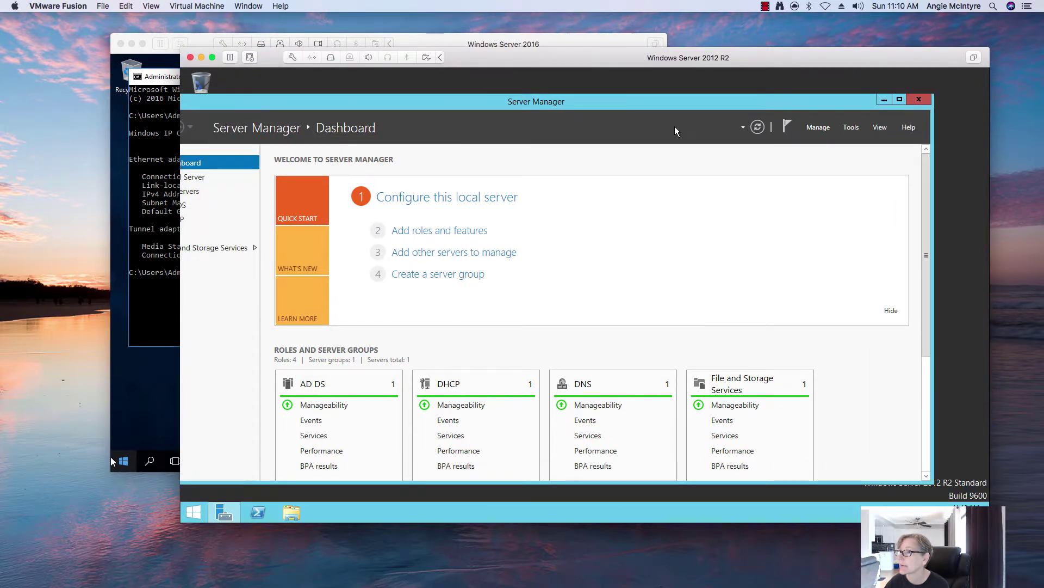
{"action": "left_click", "coordinate": [919, 99]}
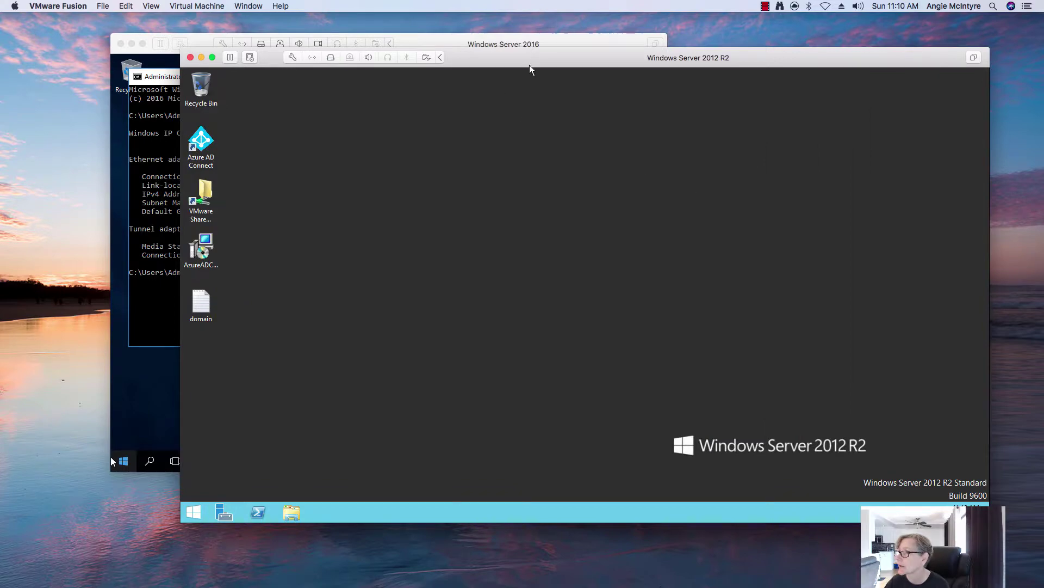
{"action": "left_click_drag", "start_coordinate": [501, 59], "coordinate": [399, 41]}
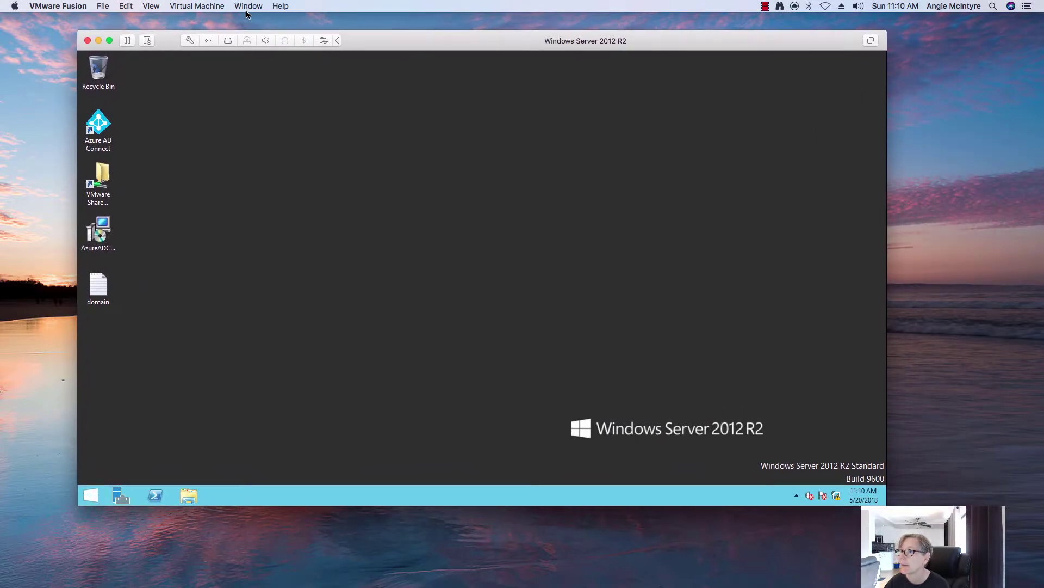
{"action": "left_click", "coordinate": [213, 7]}
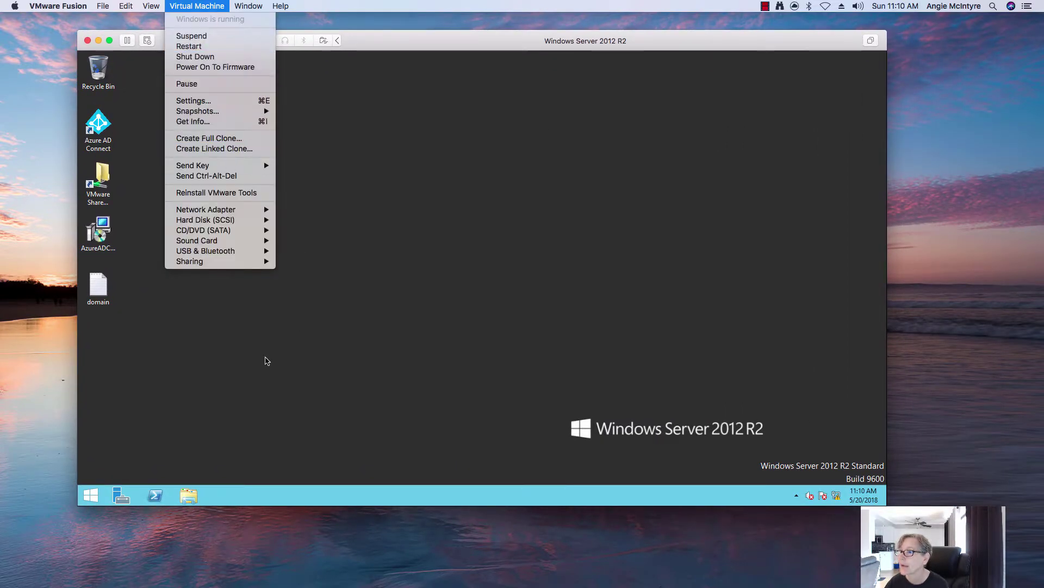
Open Programs and Features and select VMware Tools to show version 10.2.0.7259539.
{"action": "left_click", "coordinate": [90, 495]}
{"action": "right_click", "coordinate": [91, 495]}
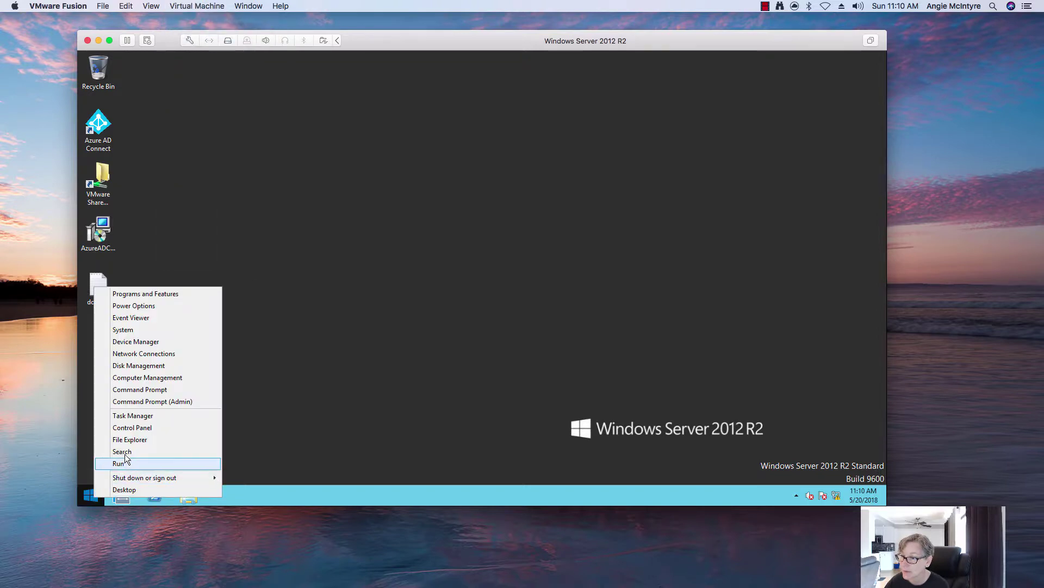
{"action": "left_click", "coordinate": [133, 428]}
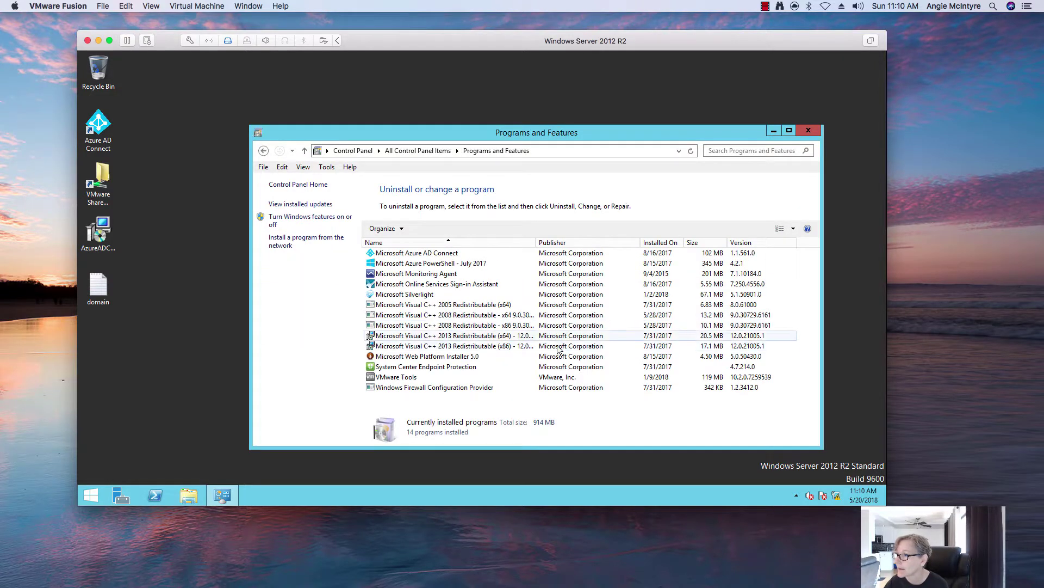
{"action": "left_click", "coordinate": [517, 377]}
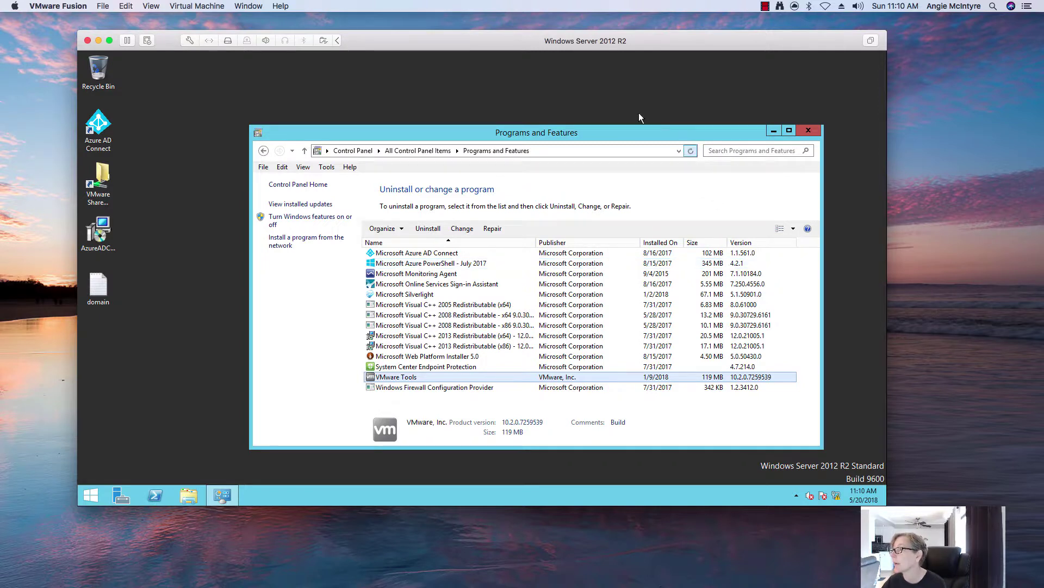
Bring the Windows Server 2016 VM forward and enlarge its window.
{"action": "left_click", "coordinate": [99, 41]}
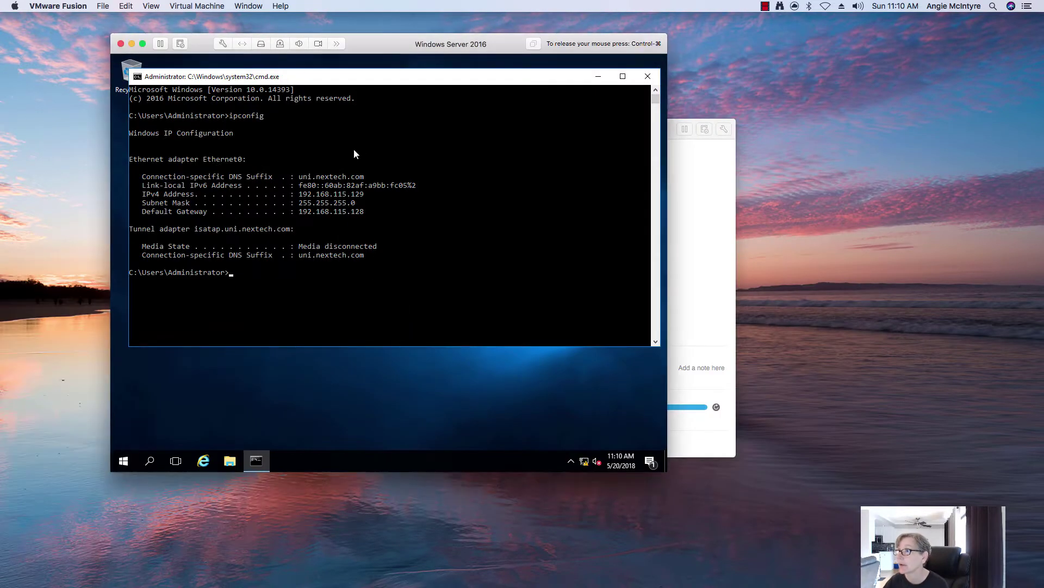
{"action": "left_click", "coordinate": [362, 141]}
{"action": "key", "text": "ctrl+super"}
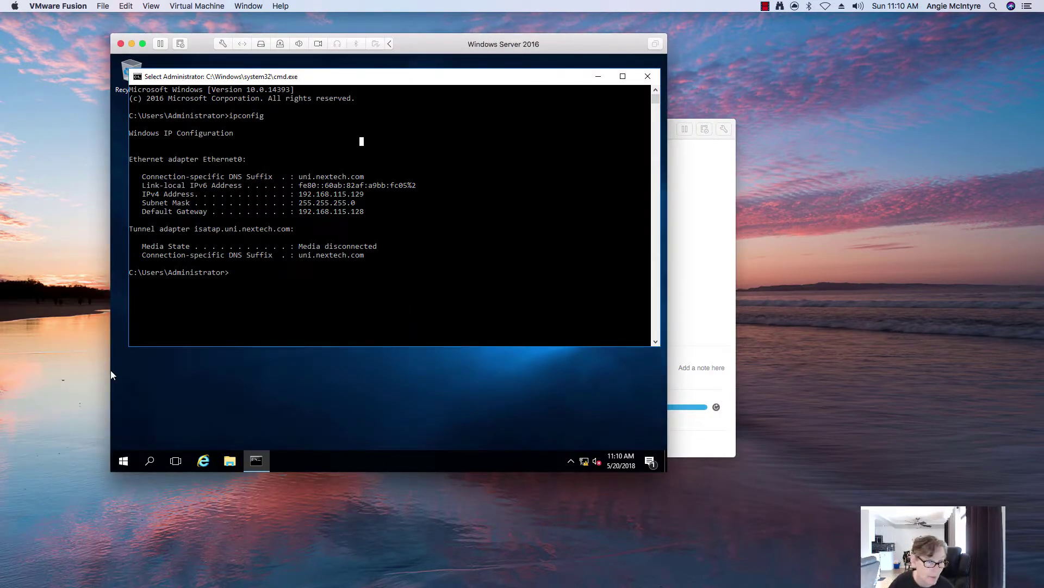
{"action": "left_click", "coordinate": [111, 370]}
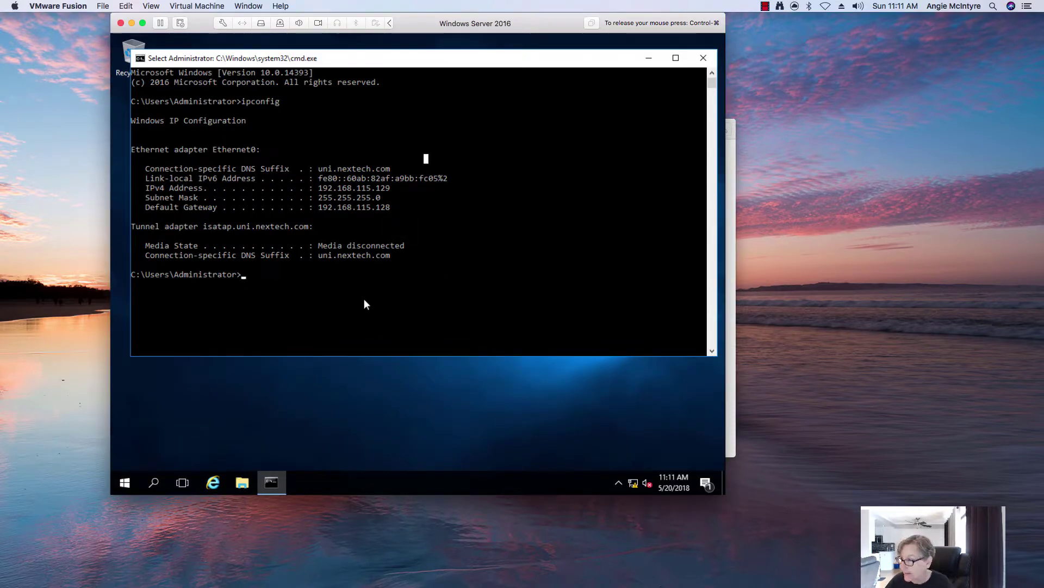
In Ethernet0 Properties, uncheck IPv6 and select the IPv4 protocol.
{"action": "right_click", "coordinate": [633, 482]}
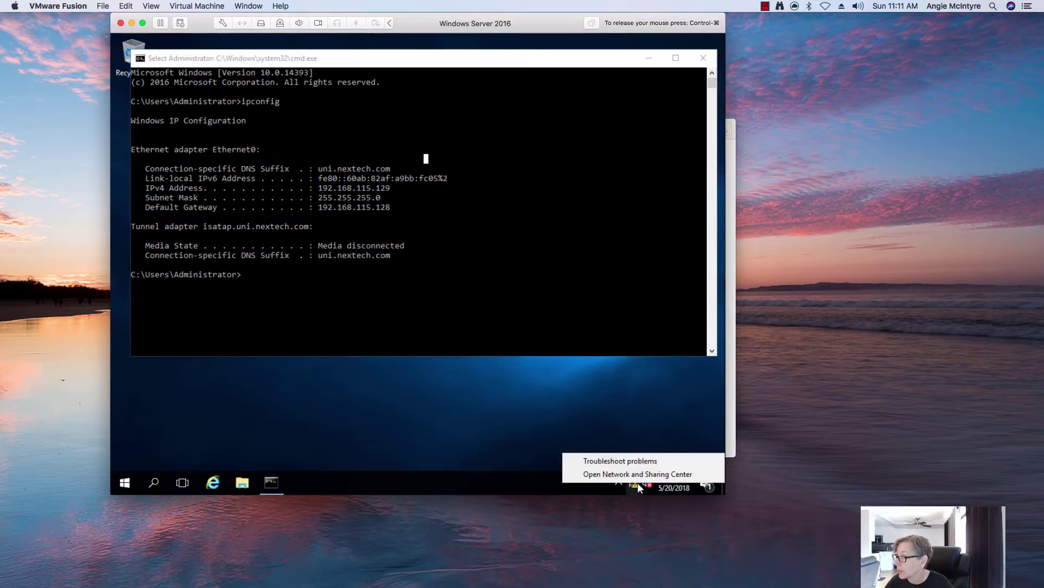
{"action": "left_click", "coordinate": [642, 474]}
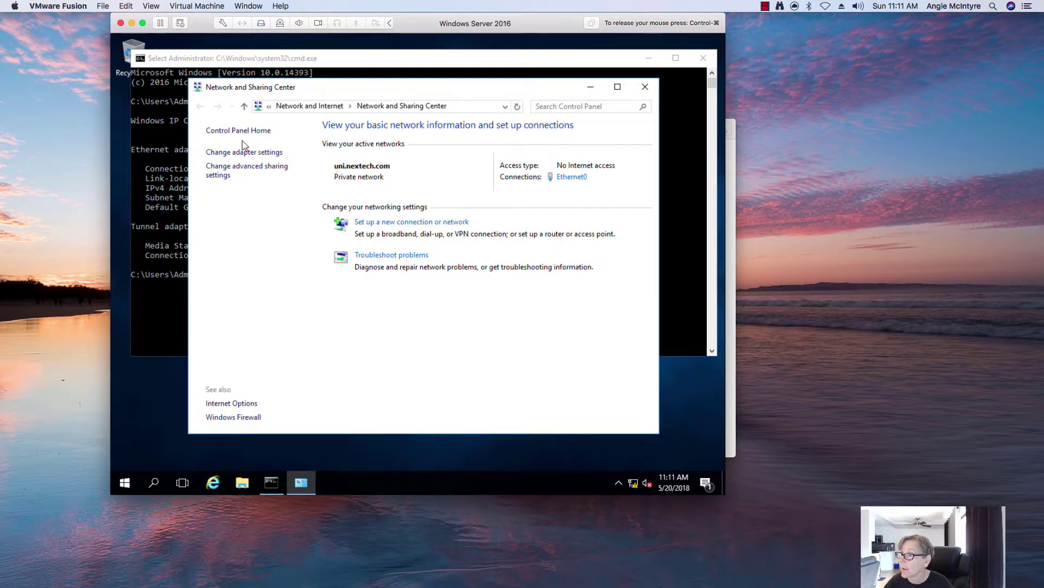
{"action": "left_click", "coordinate": [245, 153]}
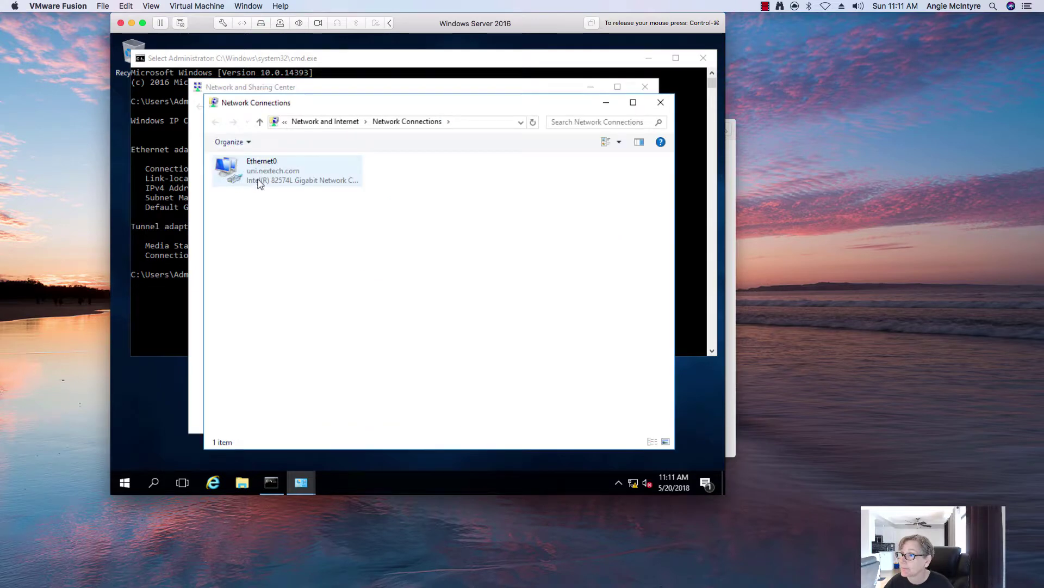
{"action": "right_click", "coordinate": [267, 187]}
{"action": "left_click", "coordinate": [290, 288]}
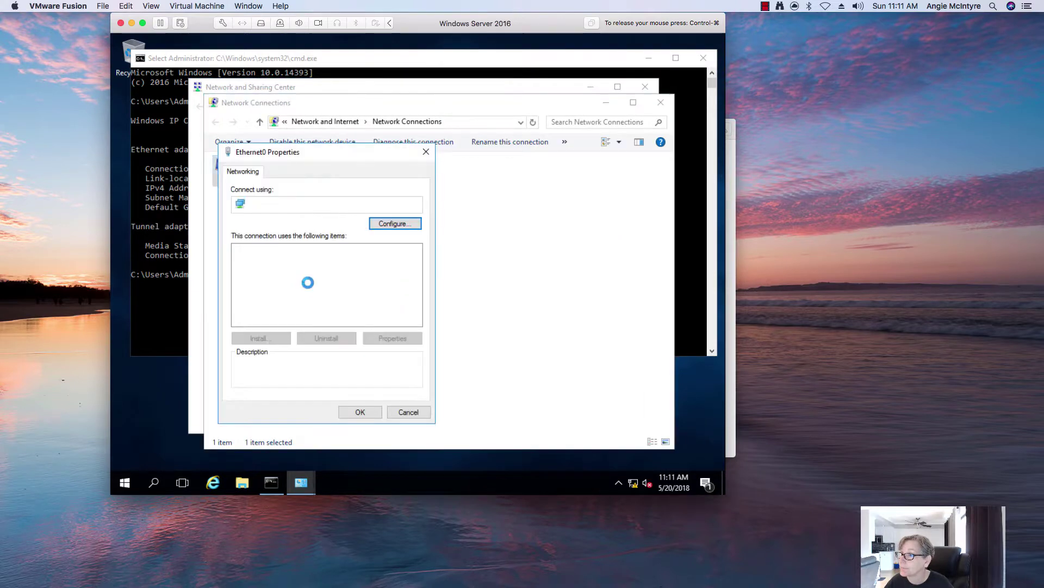
{"action": "left_click", "coordinate": [350, 281]}
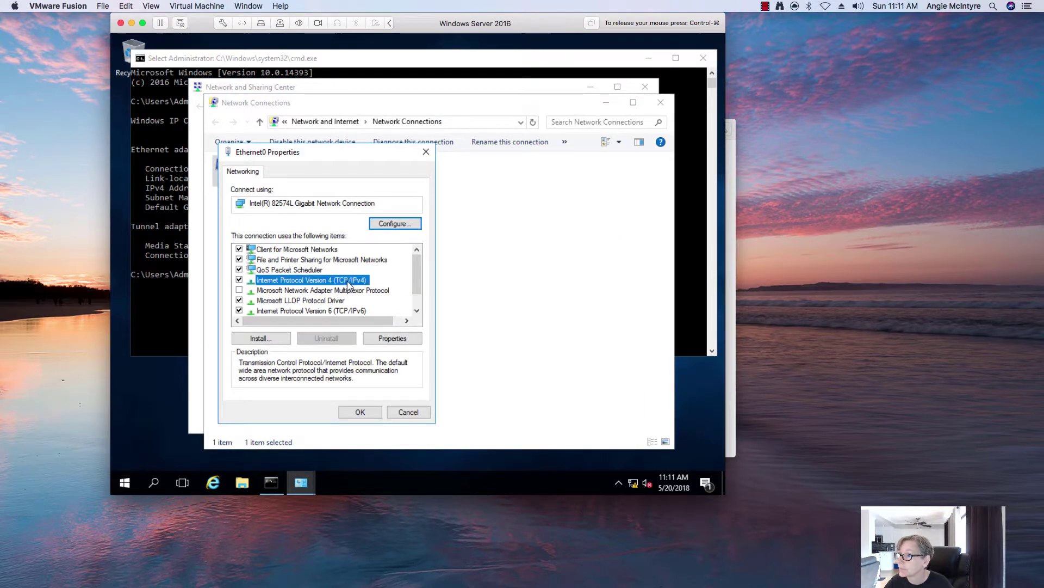
{"action": "left_click", "coordinate": [239, 310]}
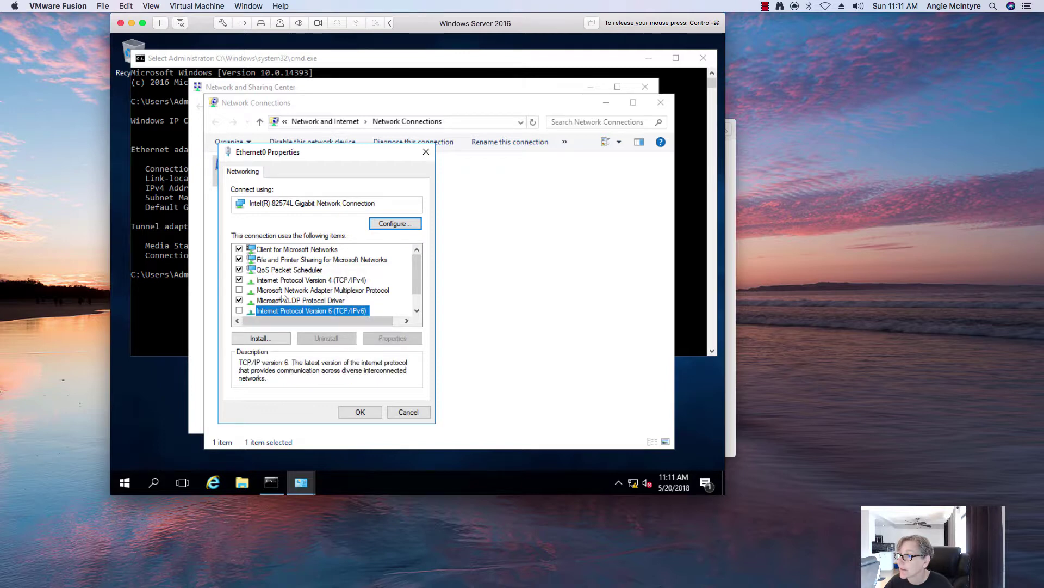
{"action": "left_click", "coordinate": [314, 281]}
Set static IP 192.168.115.132, mask 255.255.255.0, gateway 192.168.115.2 and DNS 192.168.115.128.
{"action": "left_click", "coordinate": [376, 338]}
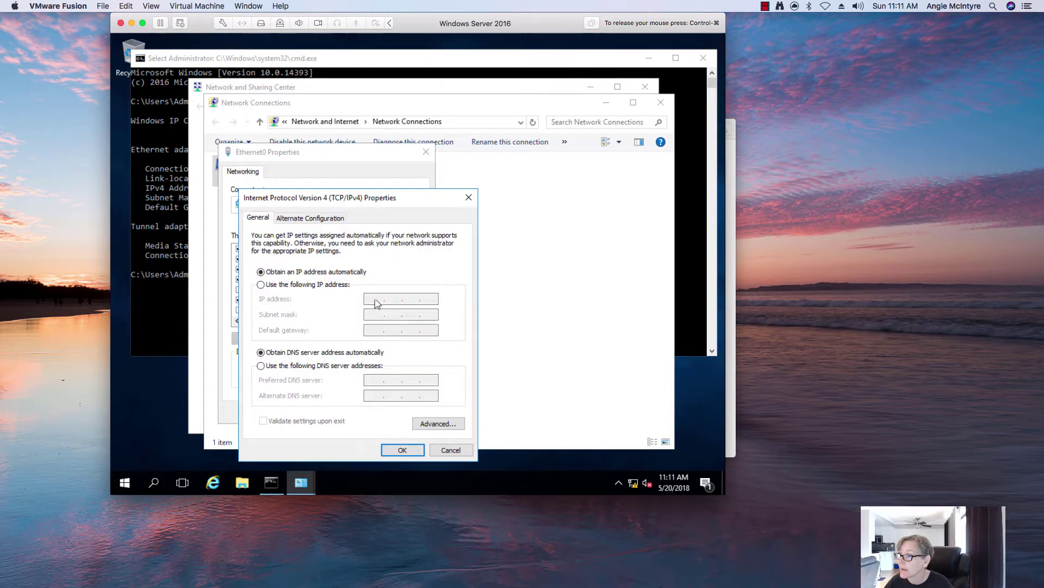
{"action": "left_click", "coordinate": [319, 285]}
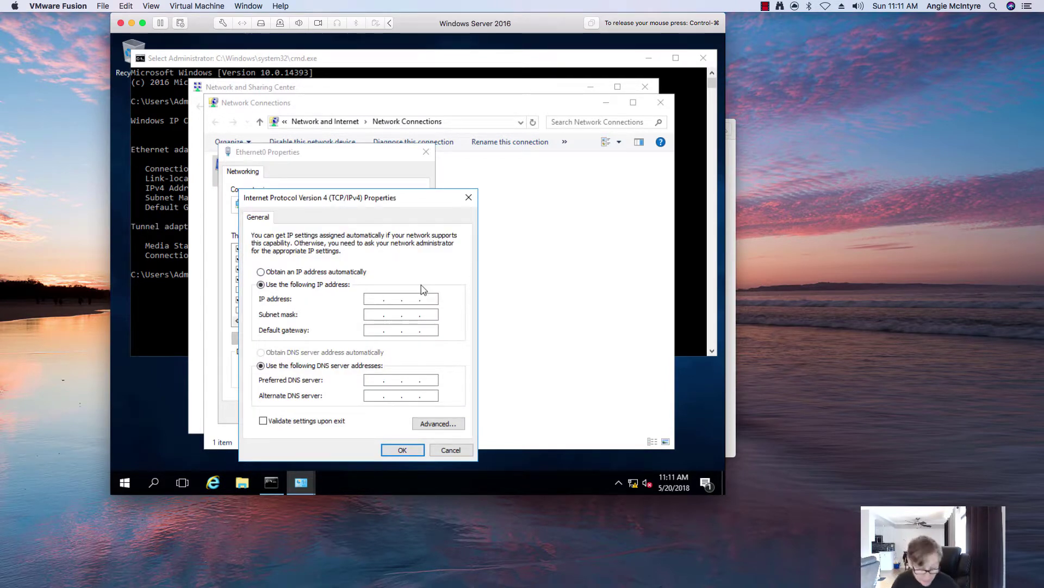
{"action": "type", "text": "192 . 168 . 115 ."}
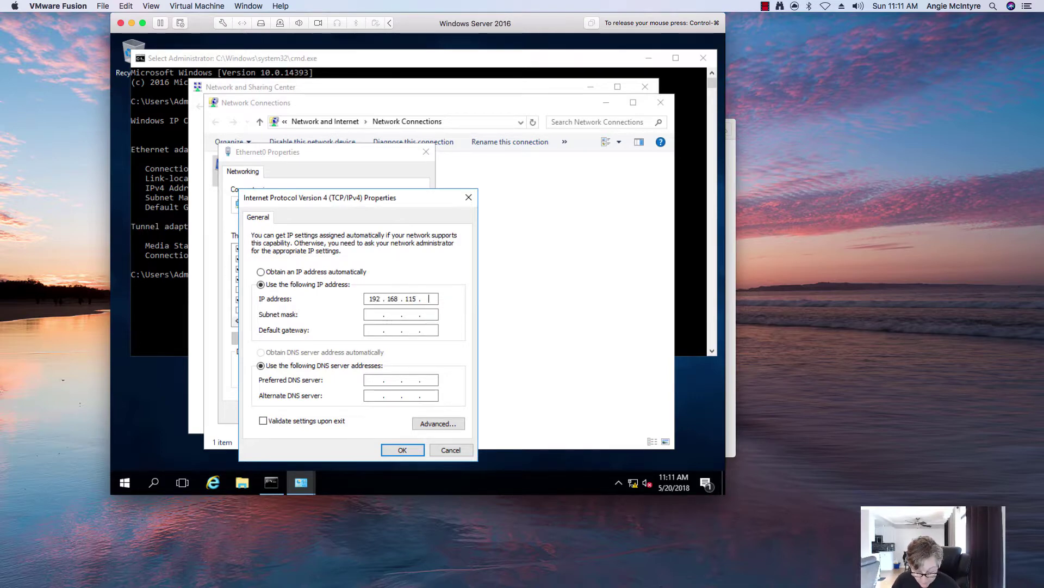
{"action": "type", "text": " 132"}
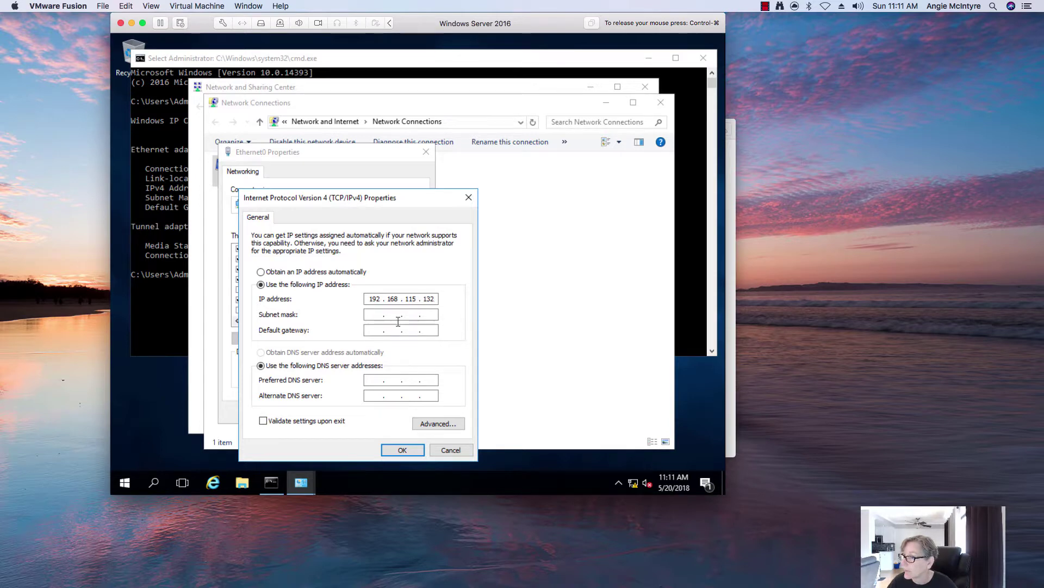
{"action": "key", "text": "Tab"}
{"action": "left_click", "coordinate": [377, 333]}
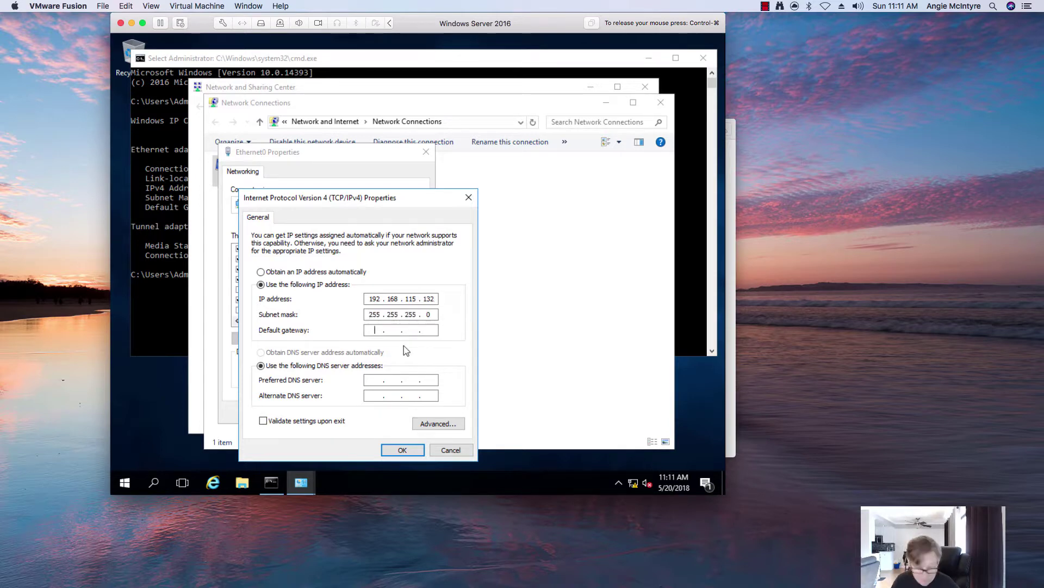
{"action": "type", "text": "192 . 168 . 115 . 2"}
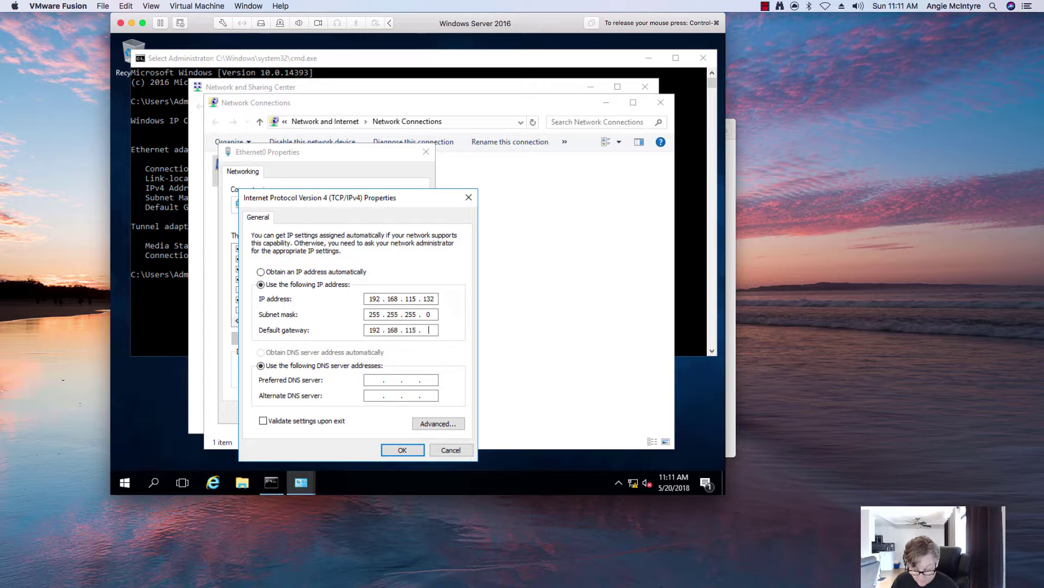
{"action": "left_click", "coordinate": [381, 378]}
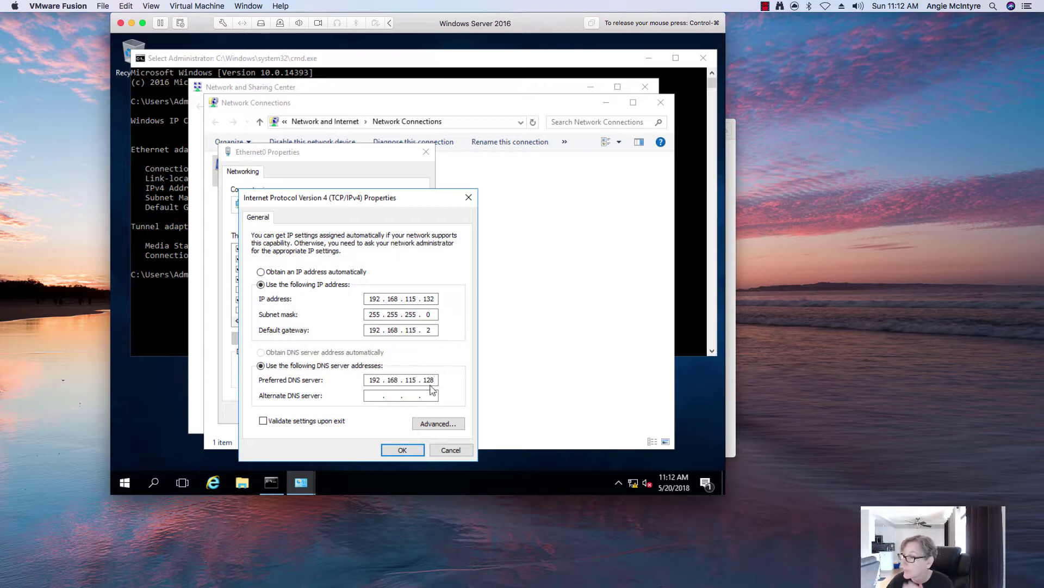
Add DNS suffix uni.nextech.com in Advanced TCP/IP settings and apply both dialogs.
{"action": "left_click", "coordinate": [438, 423]}
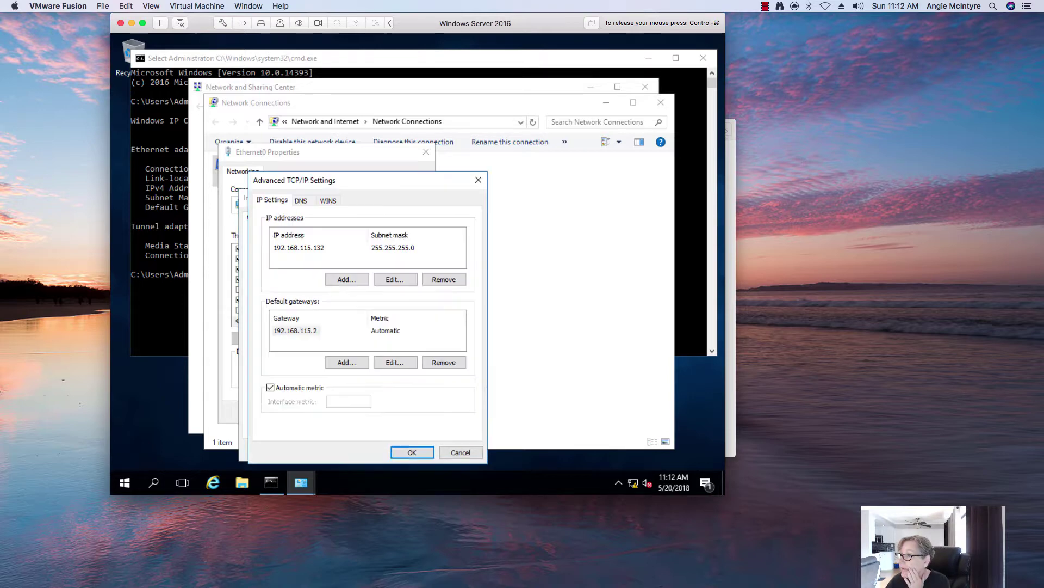
{"action": "left_click", "coordinate": [302, 200]}
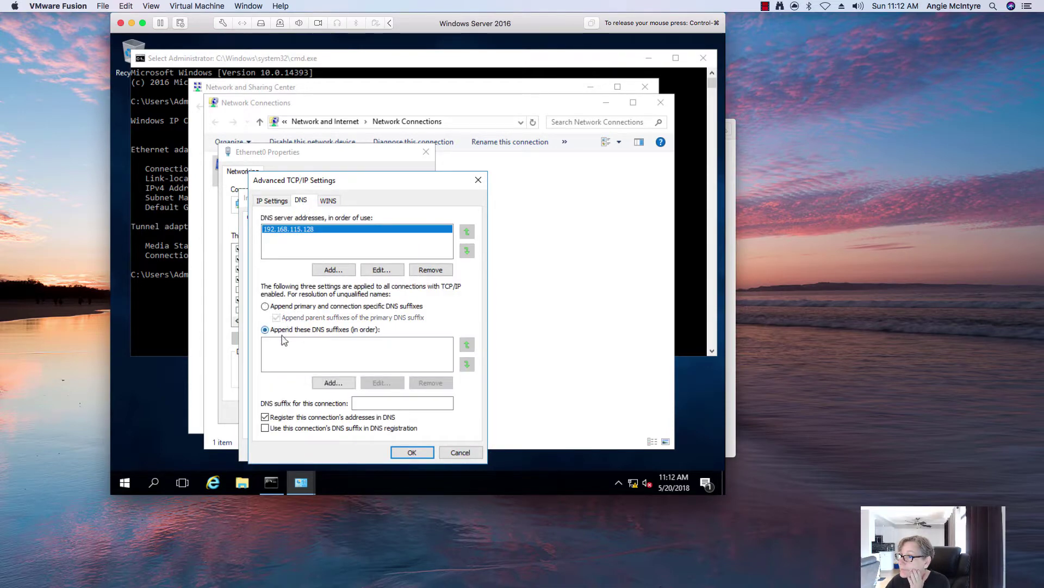
{"action": "left_click", "coordinate": [333, 383]}
{"action": "type", "text": "uni.nextech.com"}
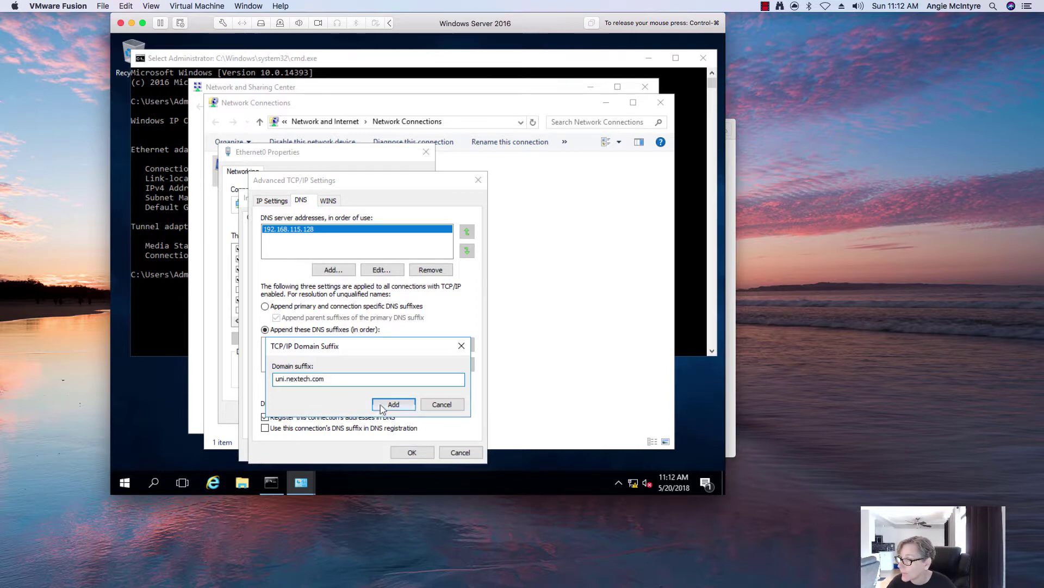
{"action": "key", "text": "Return"}
{"action": "left_click", "coordinate": [297, 430]}
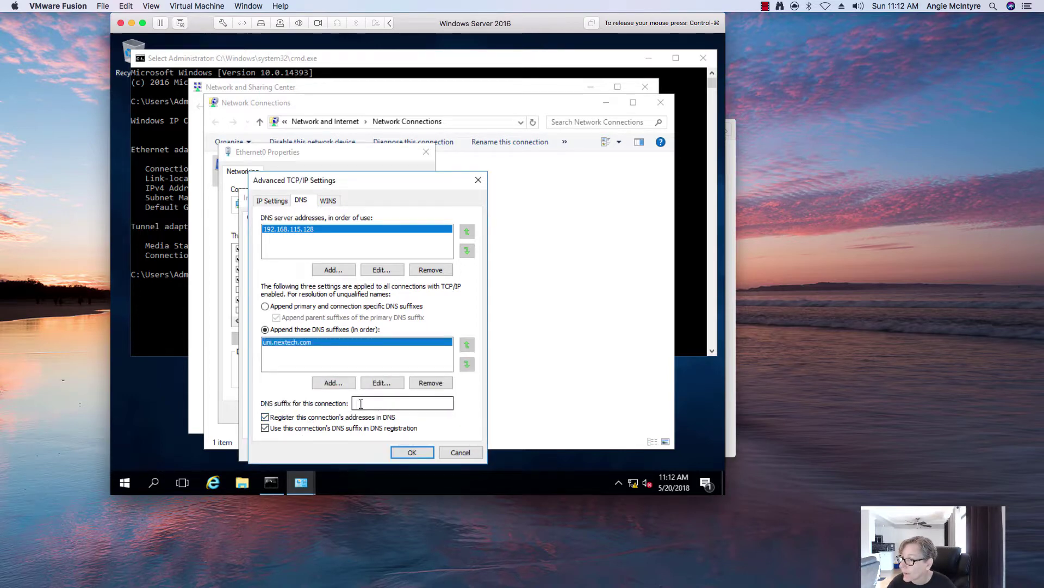
{"action": "type", "text": "uni.nextech.com"}
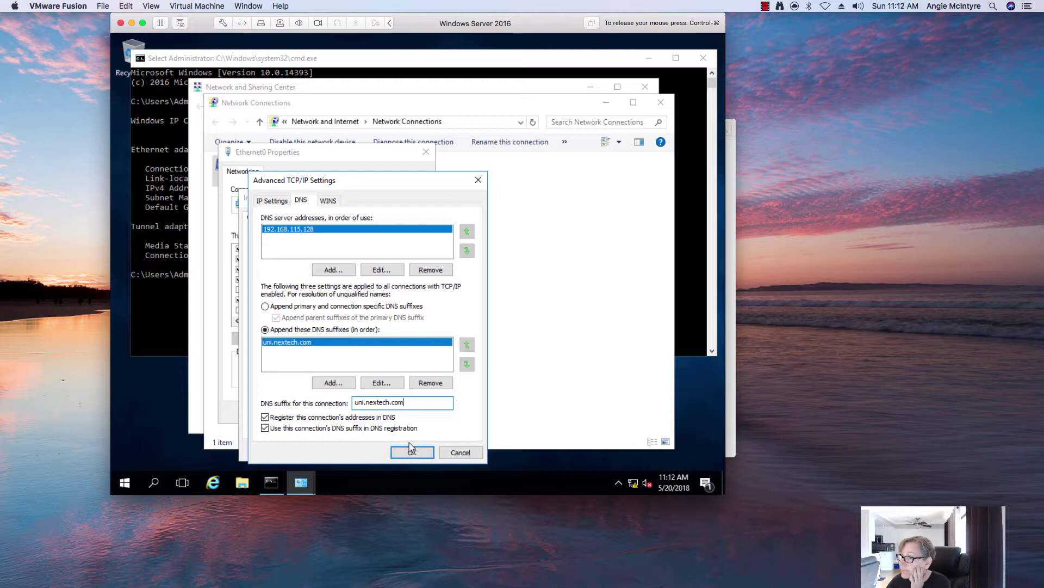
{"action": "left_click", "coordinate": [411, 452]}
{"action": "left_click", "coordinate": [410, 447]}
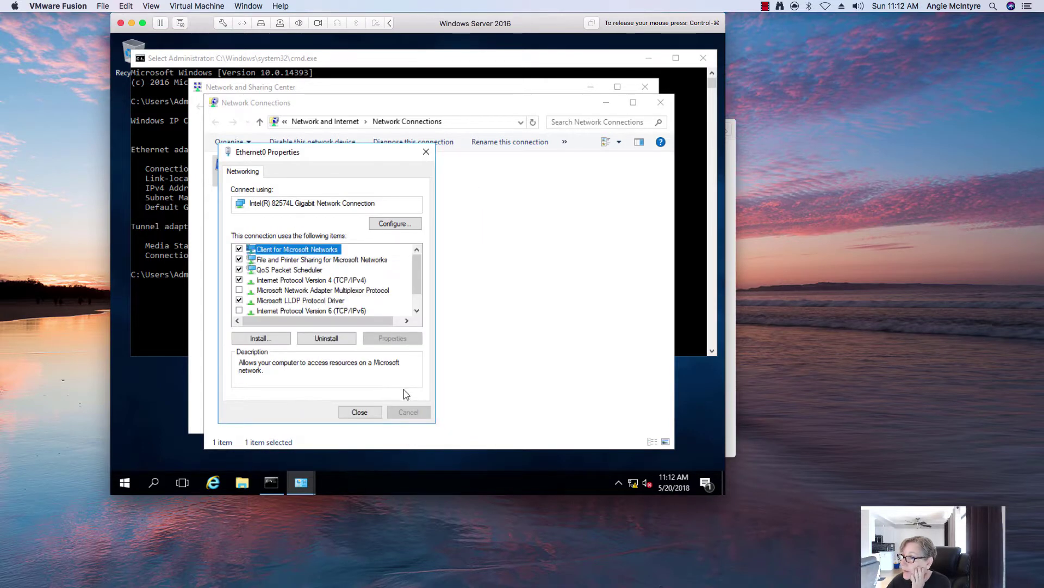
Close Ethernet0 Properties, Network Connections and Network and Sharing Center.
{"action": "left_click", "coordinate": [361, 411]}
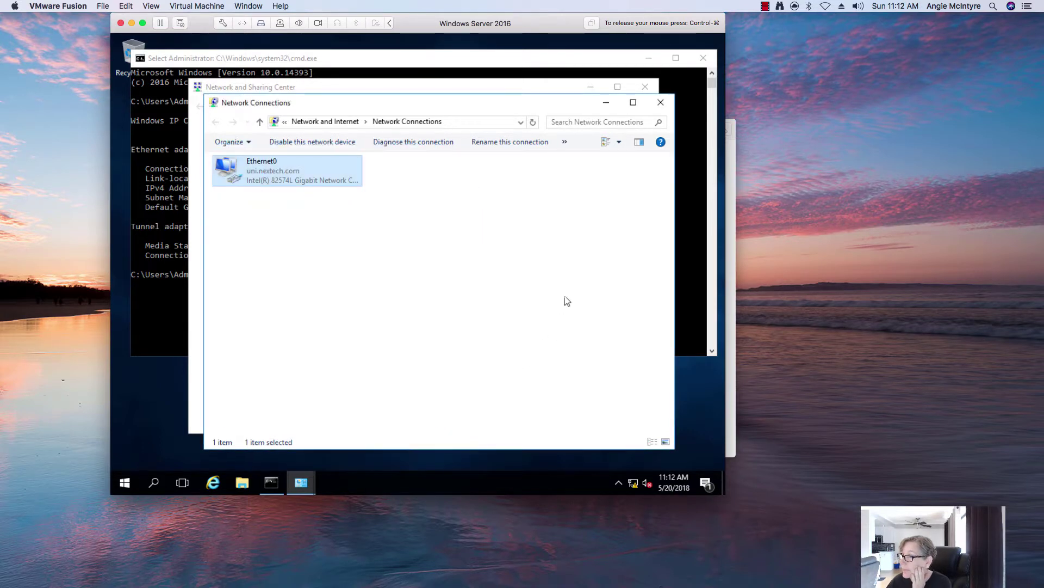
{"action": "left_click", "coordinate": [661, 102]}
{"action": "left_click", "coordinate": [646, 88]}
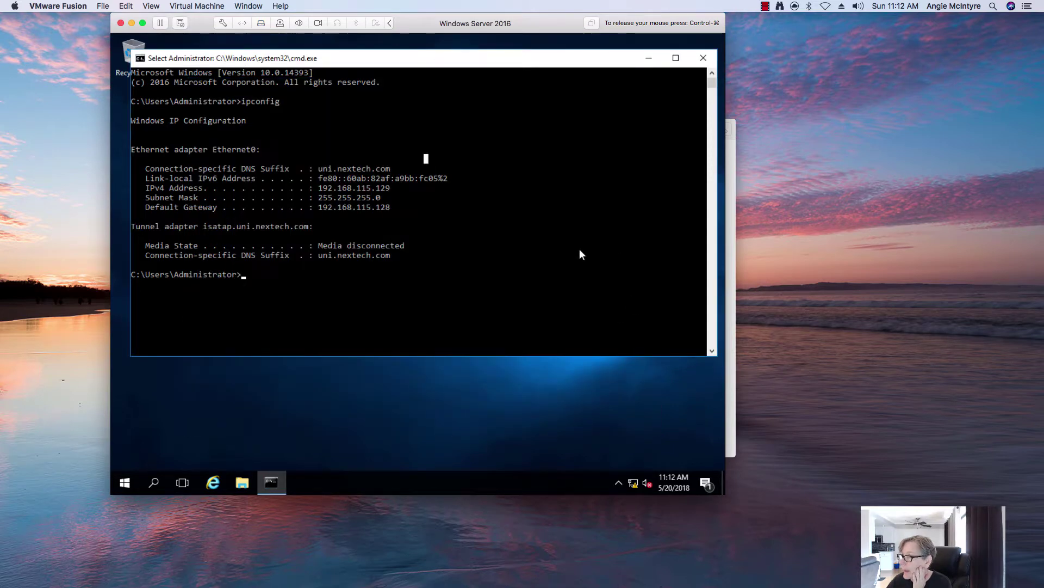
Run ipconfig /renew in the command prompt, then clear it with cls.
{"action": "type", "text": "ipconfig "}
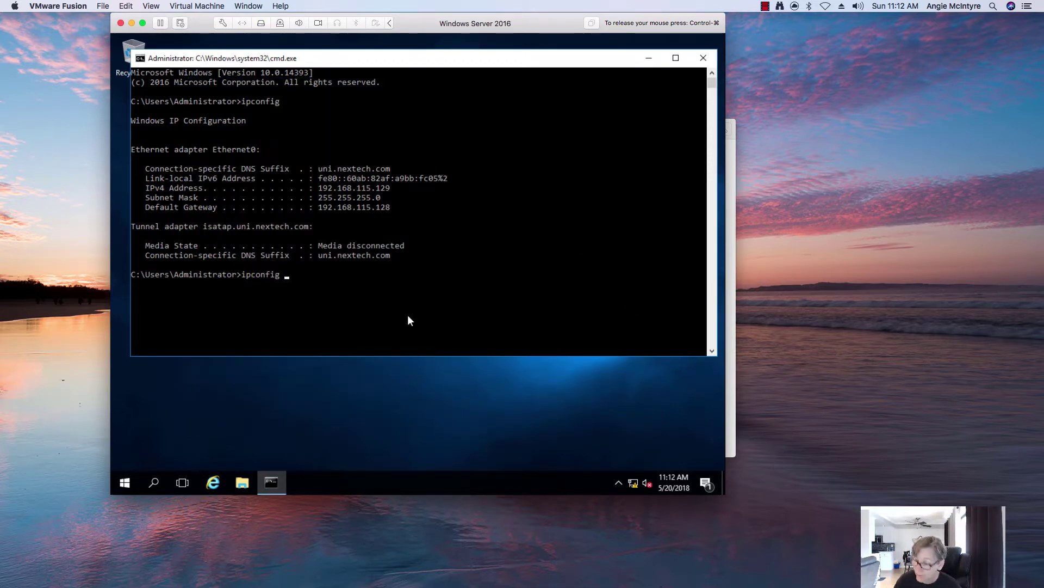
{"action": "type", "text": "/renew"}
{"action": "key", "text": "Return"}
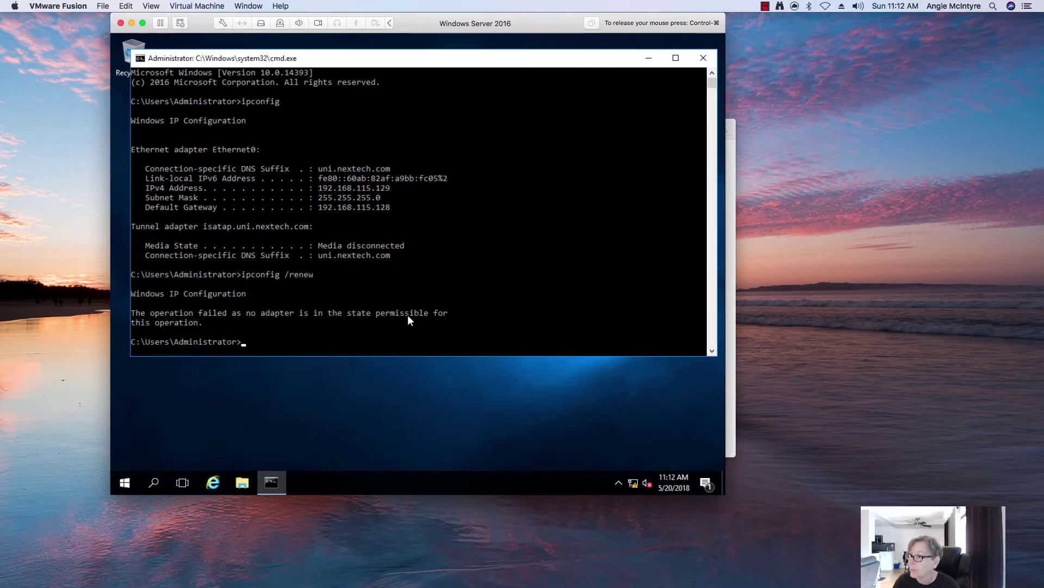
{"action": "type", "text": "cls"}
{"action": "key", "text": "Return"}
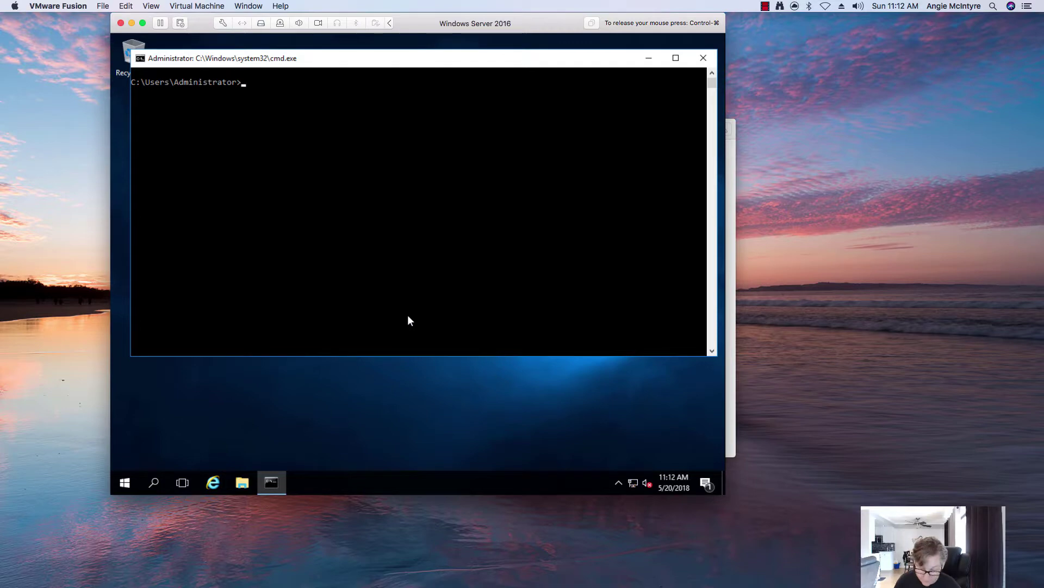
Mount the VMware Tools installer disc and open DVD Drive (D:) in File Explorer.
{"action": "left_click", "coordinate": [217, 7]}
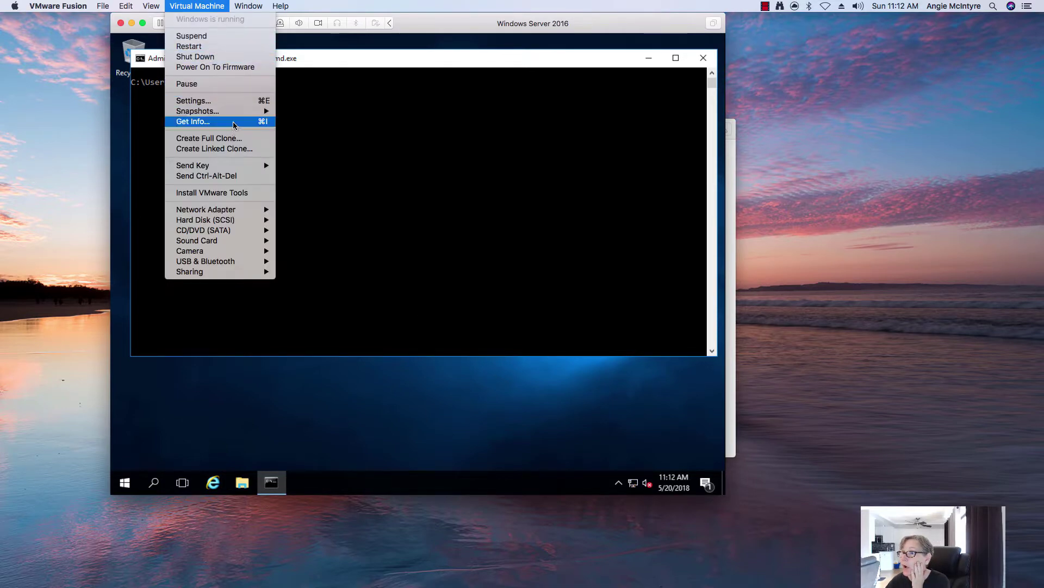
{"action": "left_click", "coordinate": [218, 192]}
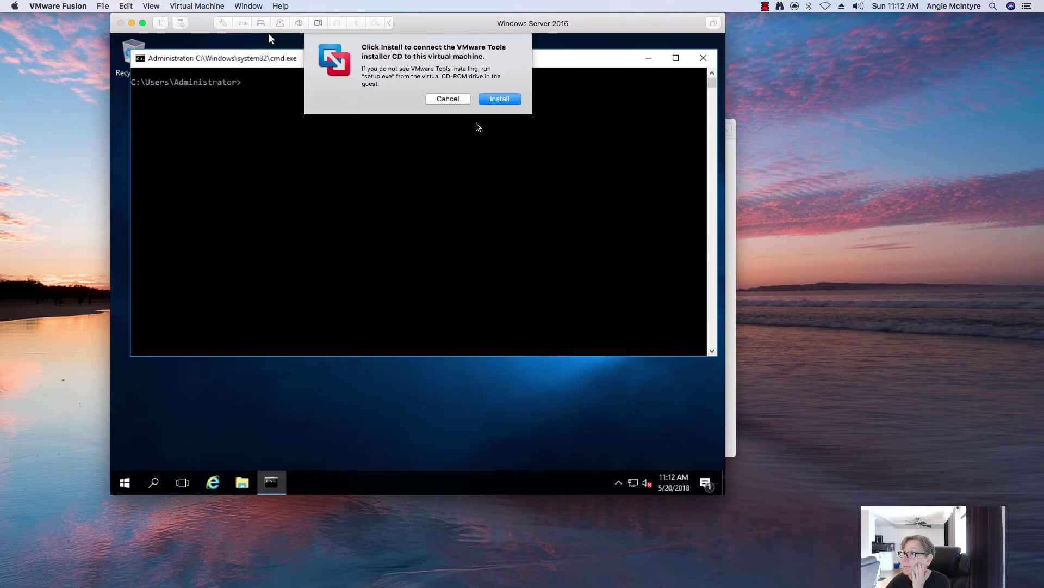
{"action": "key", "text": "Return"}
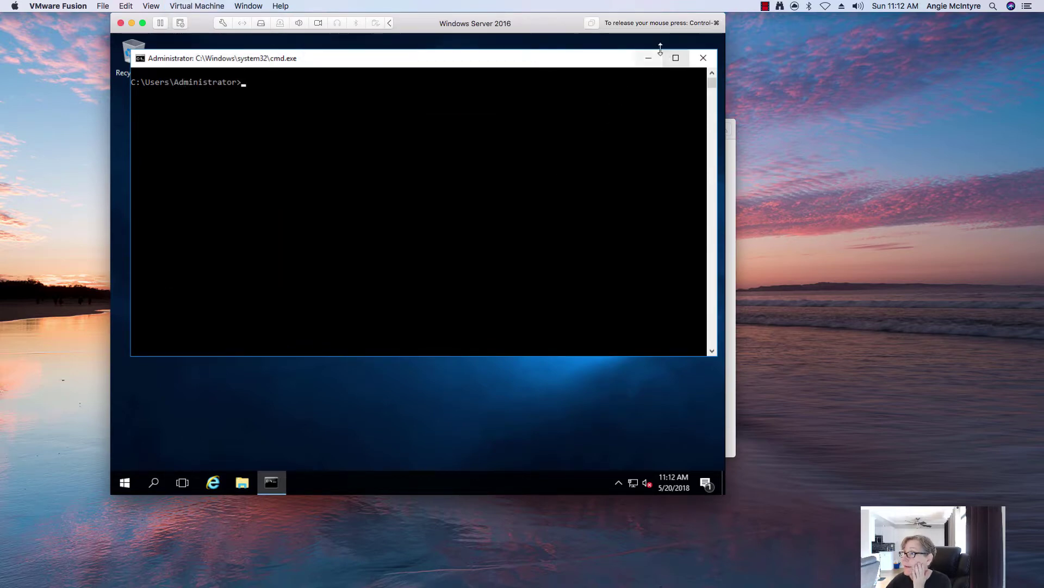
{"action": "left_click", "coordinate": [648, 57]}
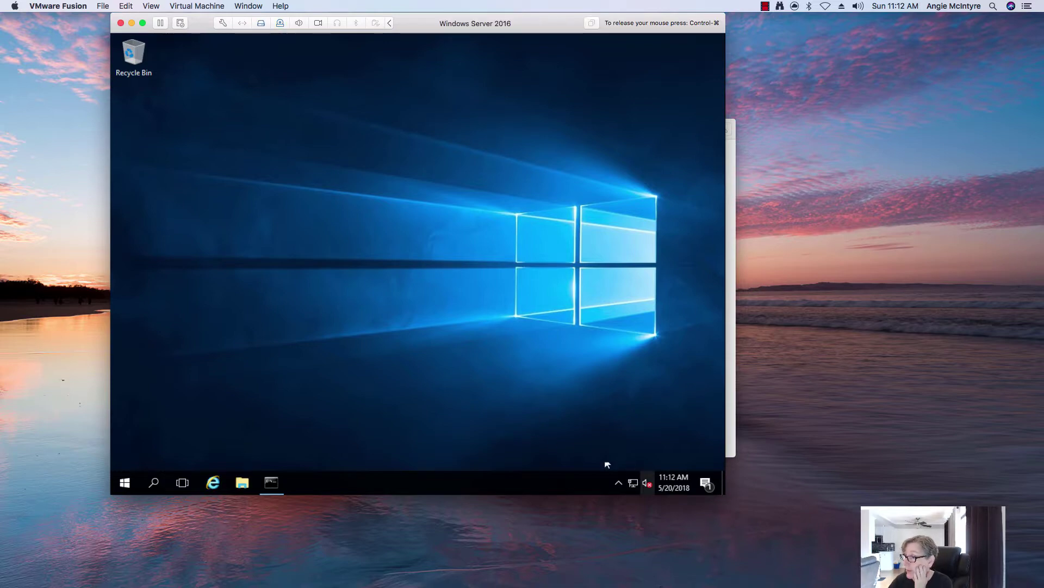
{"action": "left_click", "coordinate": [242, 482]}
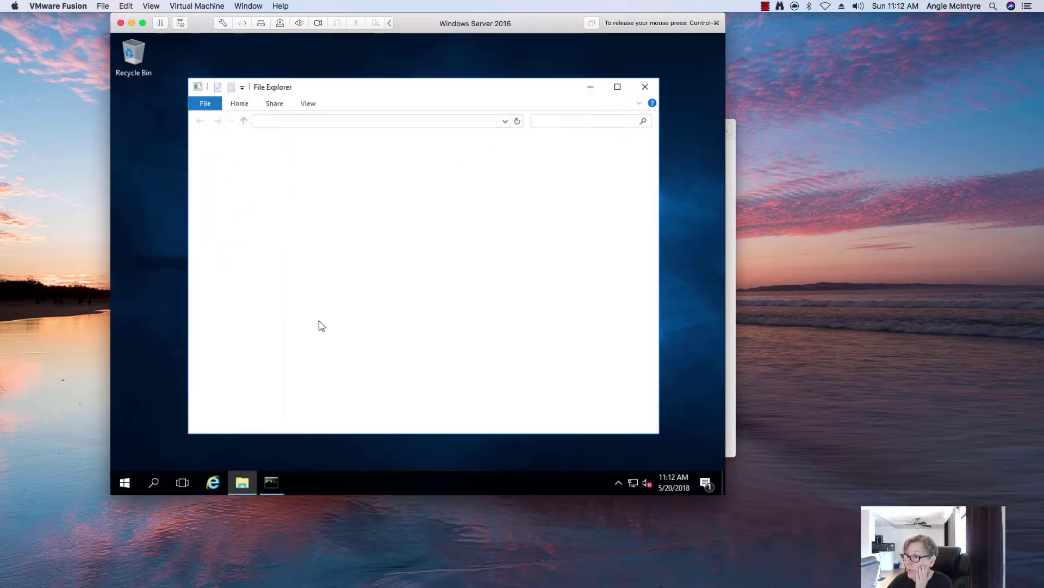
{"action": "left_click", "coordinate": [195, 225]}
{"action": "left_click", "coordinate": [243, 341]}
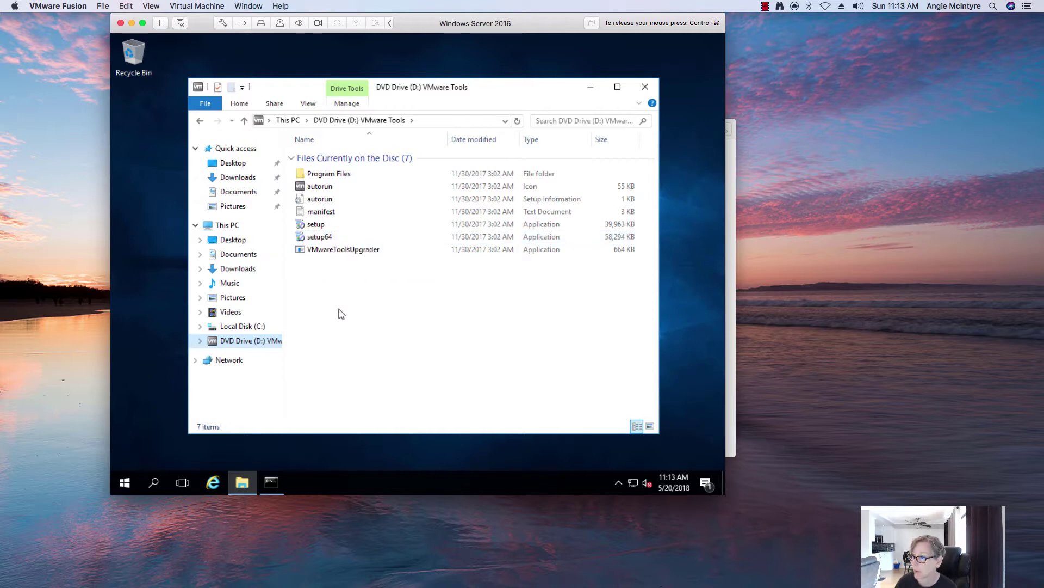
Run setup64 and install VMware Tools with the default setup options.
{"action": "double_click", "coordinate": [326, 238]}
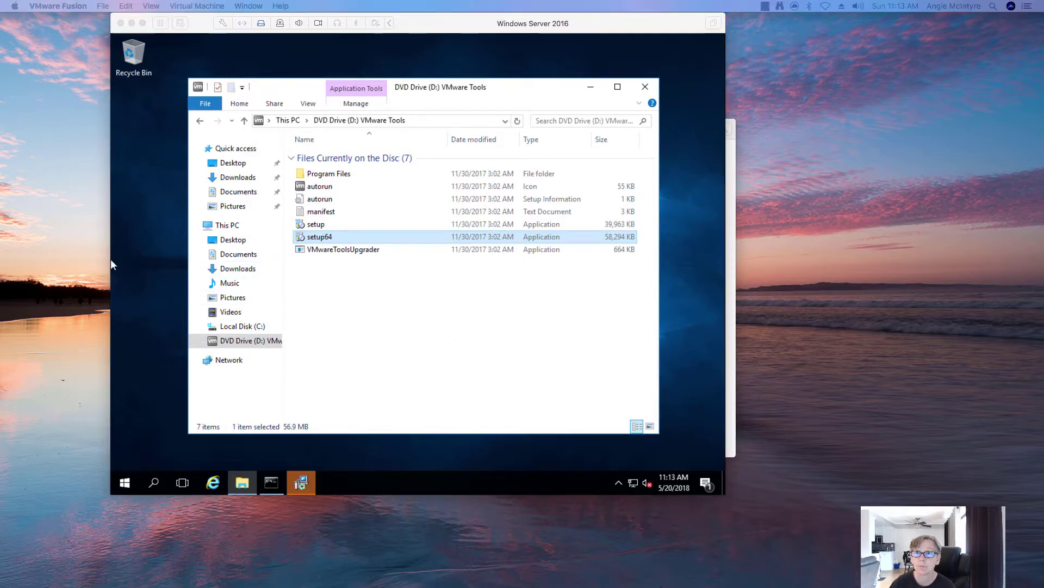
{"action": "left_click", "coordinate": [479, 352]}
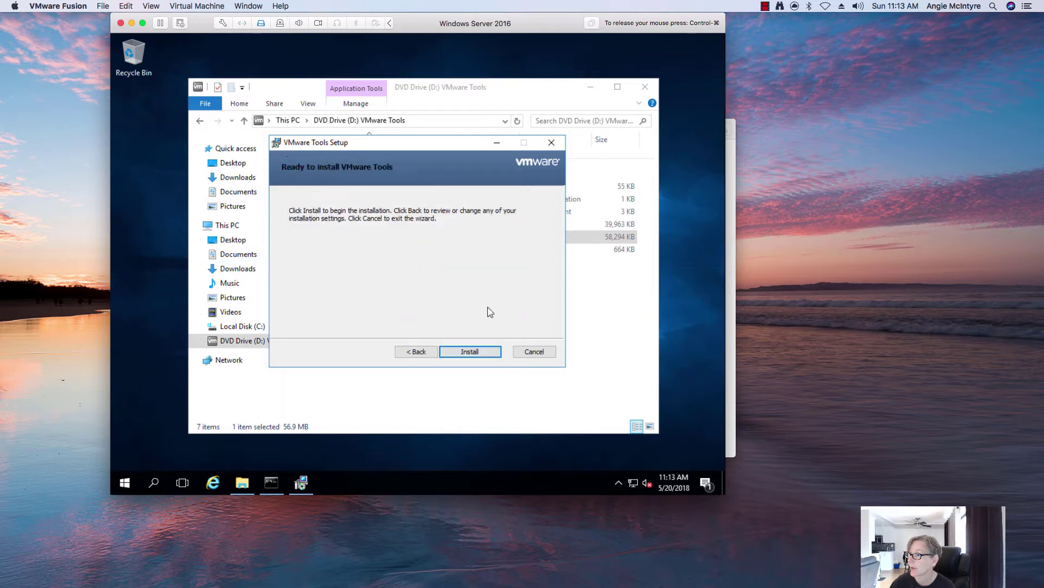
{"action": "left_click", "coordinate": [477, 353]}
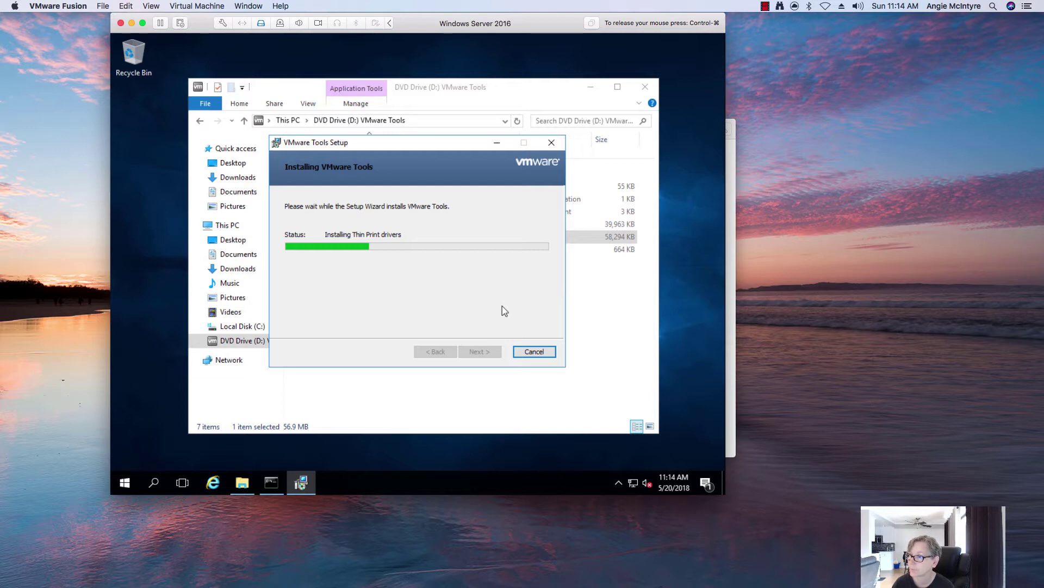
{"action": "left_click", "coordinate": [110, 181]}
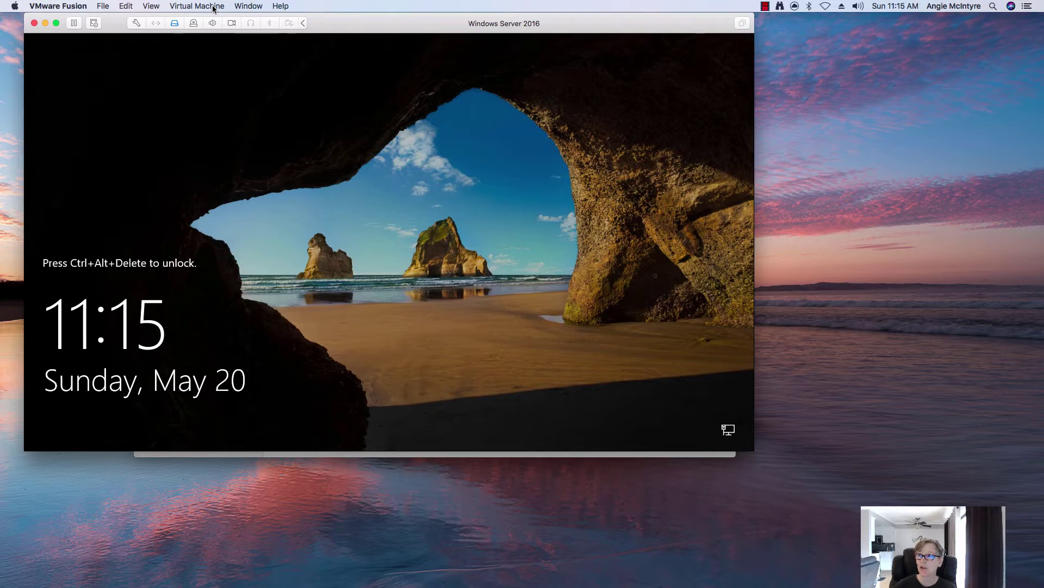
Sign in as Administrator and open the System page from the Start right-click menu.
{"action": "left_click", "coordinate": [214, 8]}
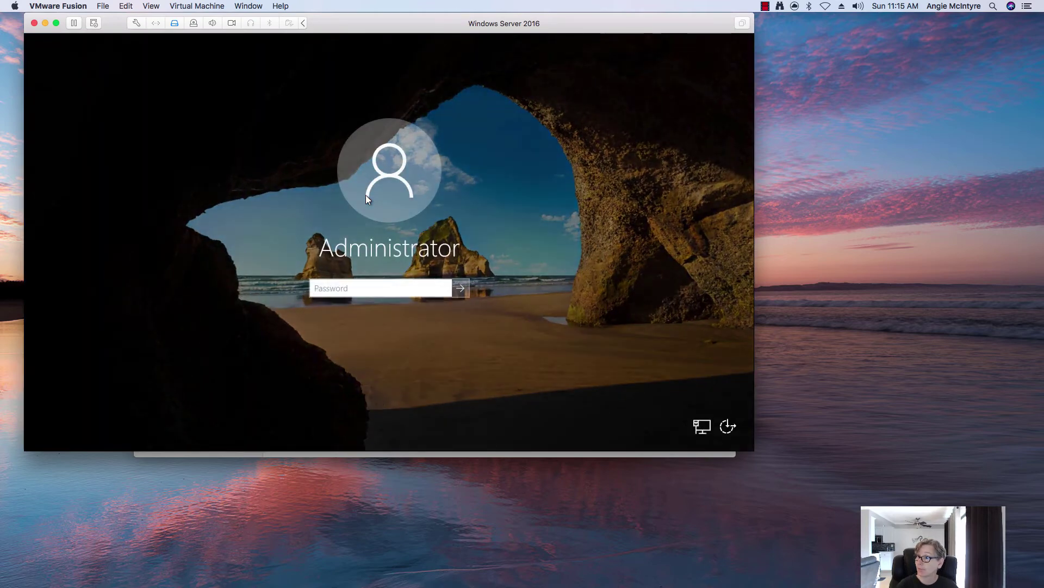
{"action": "type", "text": "********"}
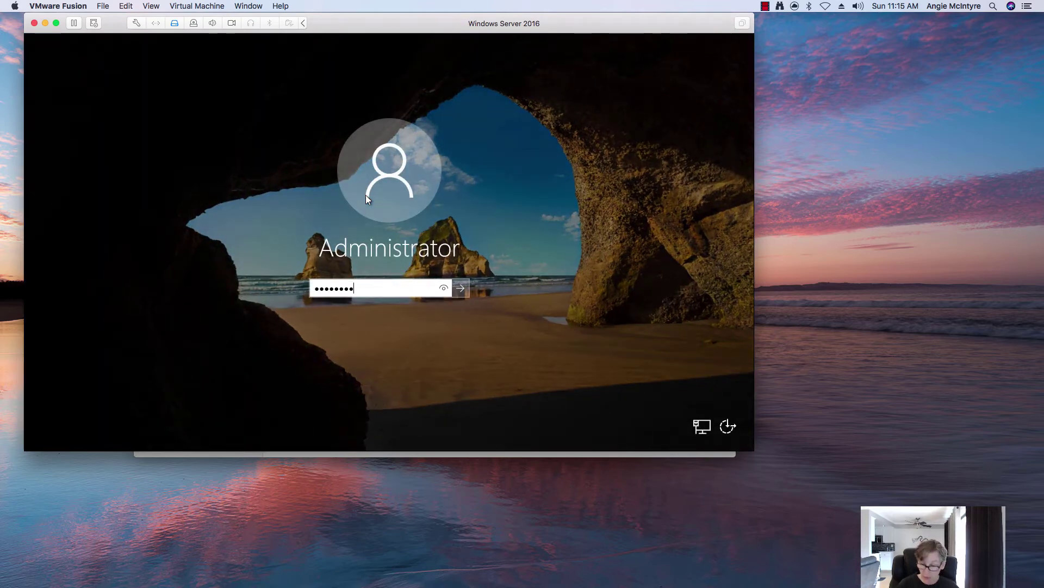
{"action": "key", "text": "Return"}
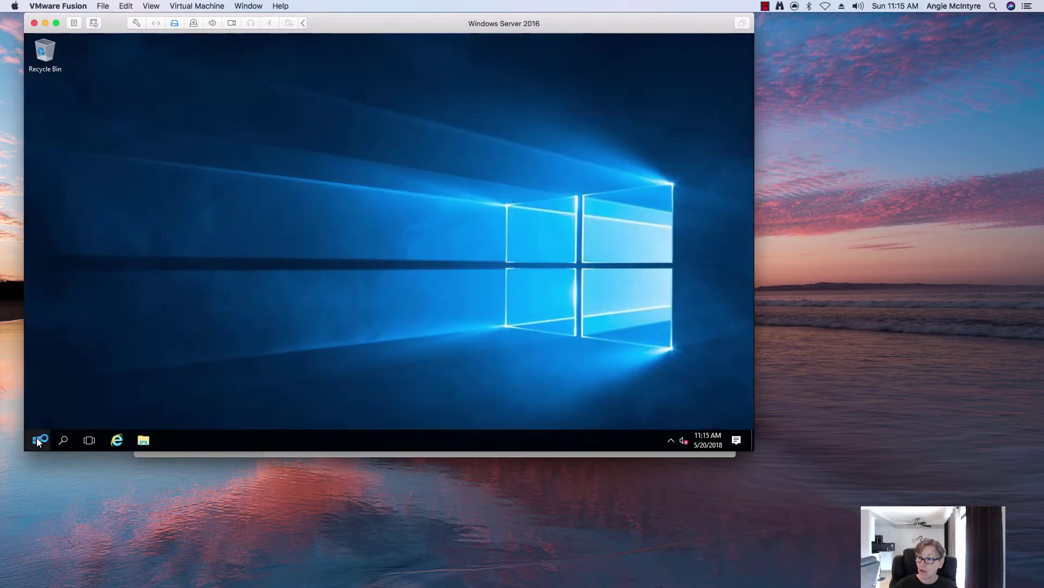
{"action": "right_click", "coordinate": [37, 440]}
{"action": "left_click", "coordinate": [97, 188]}
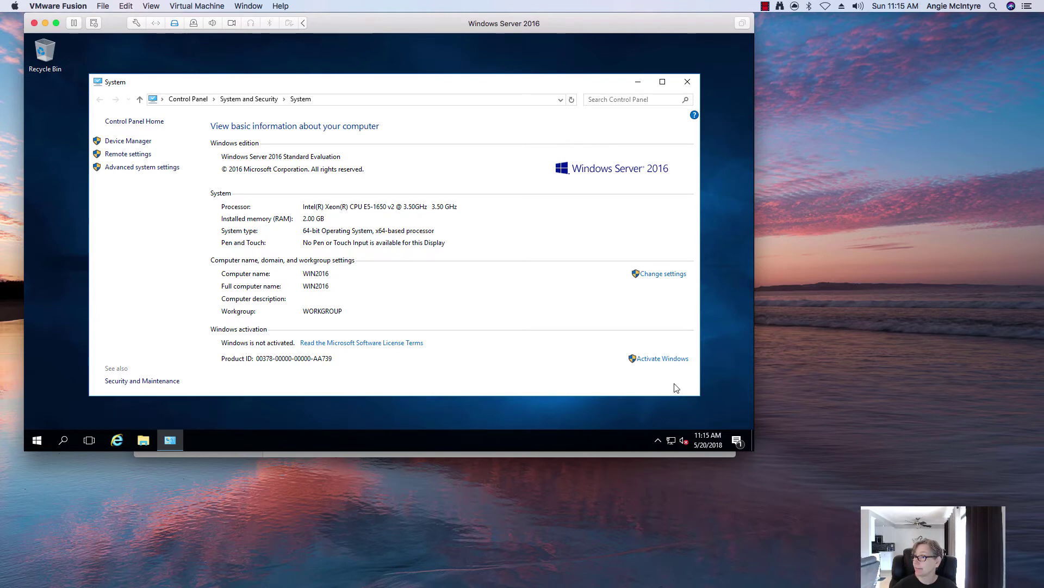
Dismiss the SmartScreen notification in the Action Center.
{"action": "left_click", "coordinate": [737, 440]}
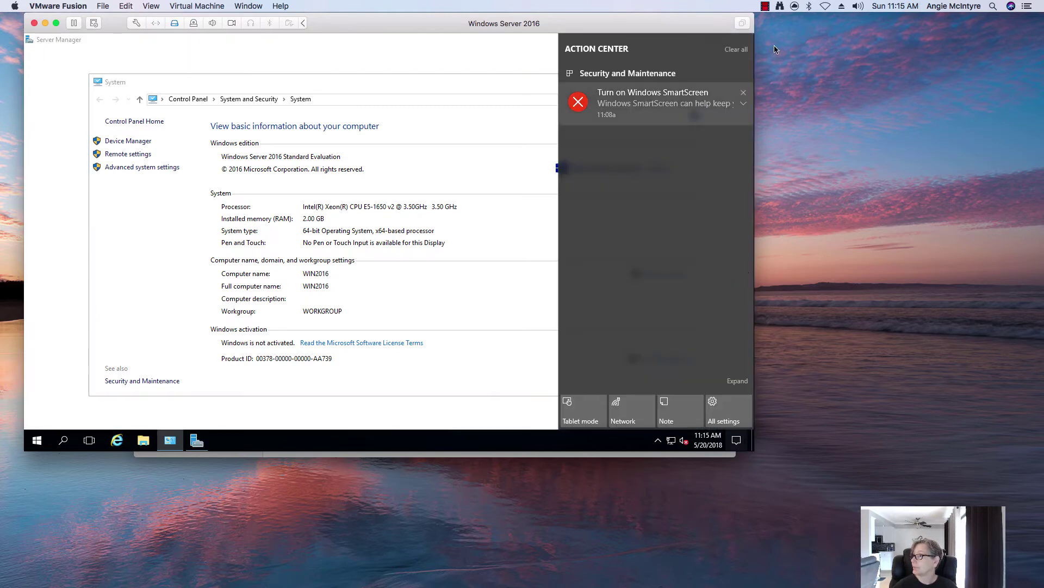
{"action": "left_click", "coordinate": [736, 49]}
{"action": "left_click", "coordinate": [600, 295]}
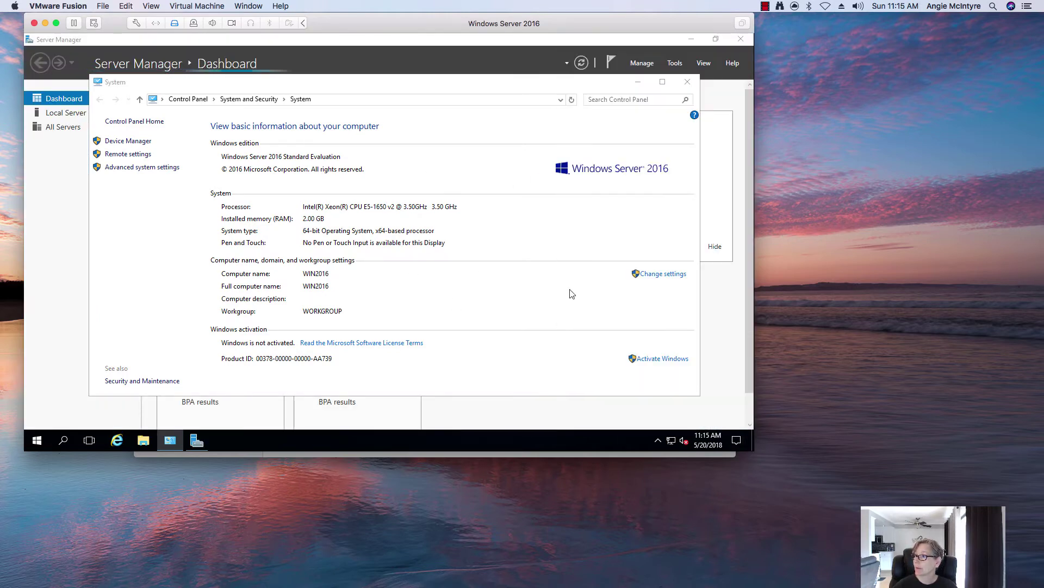
Change WIN2016's membership to domain uni.nextech.com and submit.
{"action": "left_click", "coordinate": [659, 275]}
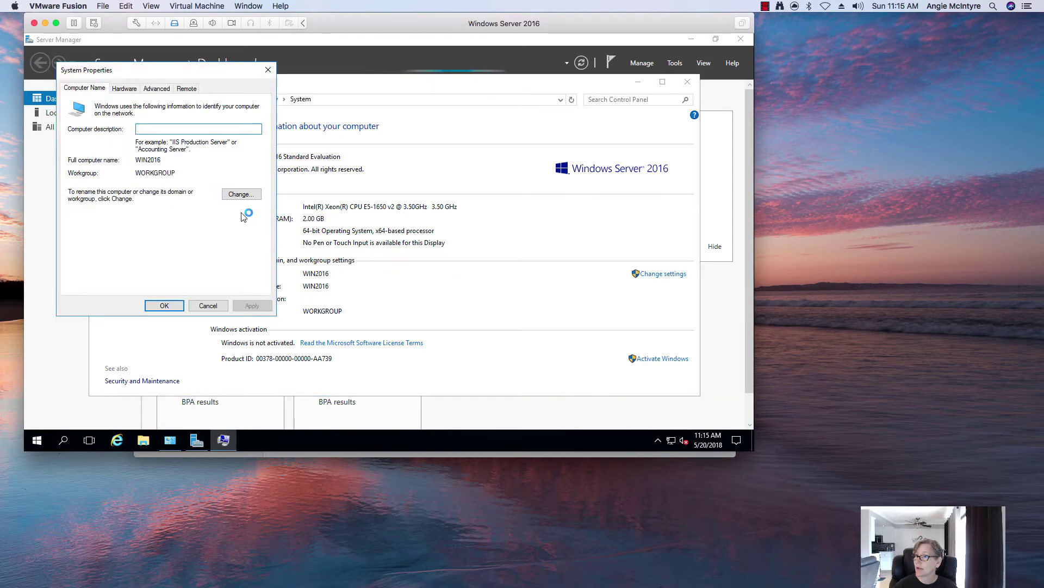
{"action": "left_click", "coordinate": [238, 195]}
{"action": "left_click", "coordinate": [91, 216]}
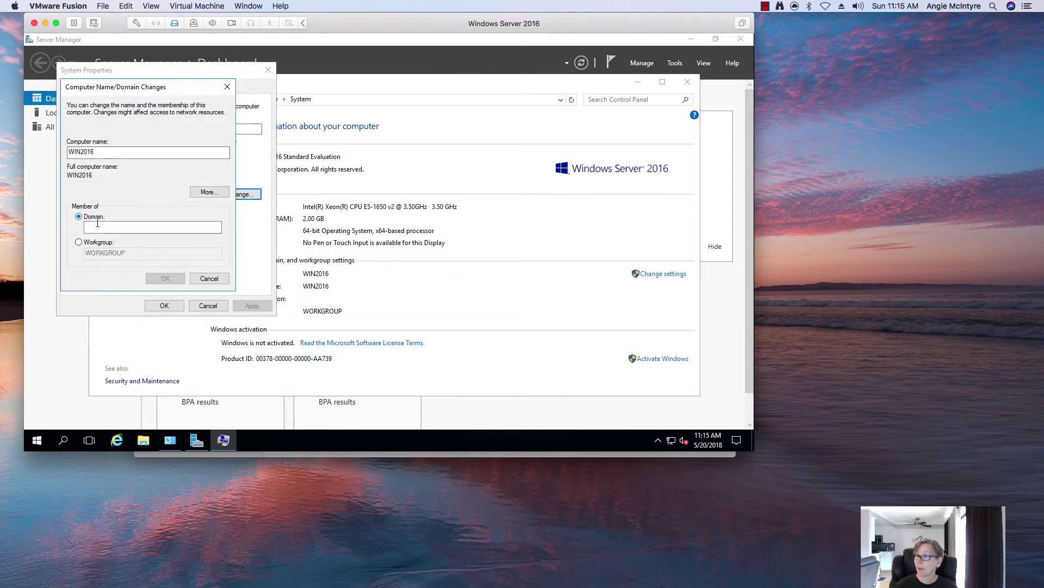
{"action": "left_click", "coordinate": [97, 225]}
{"action": "type", "text": "uni.nextech.com"}
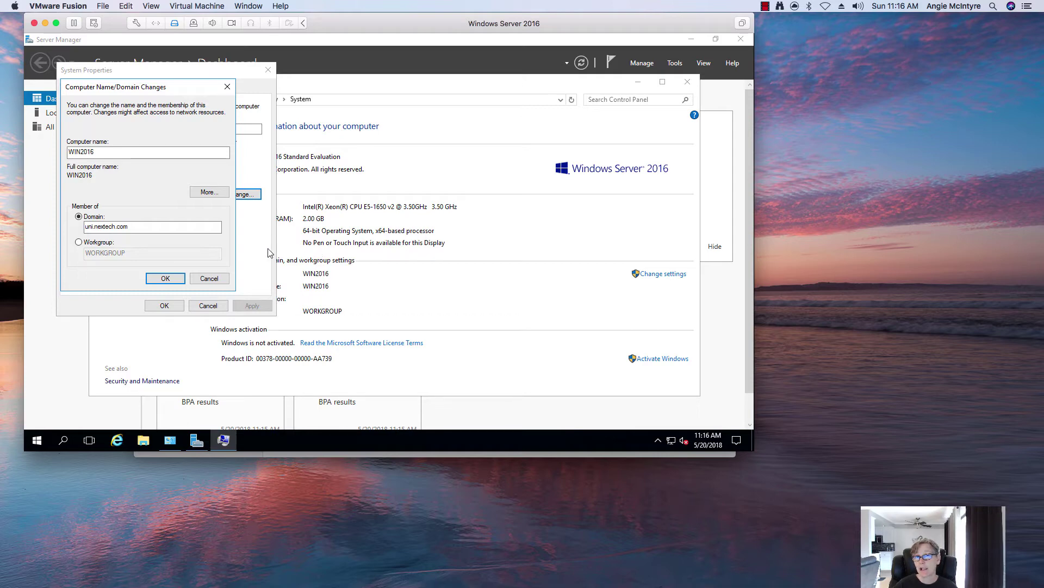
{"action": "key", "text": "Return"}
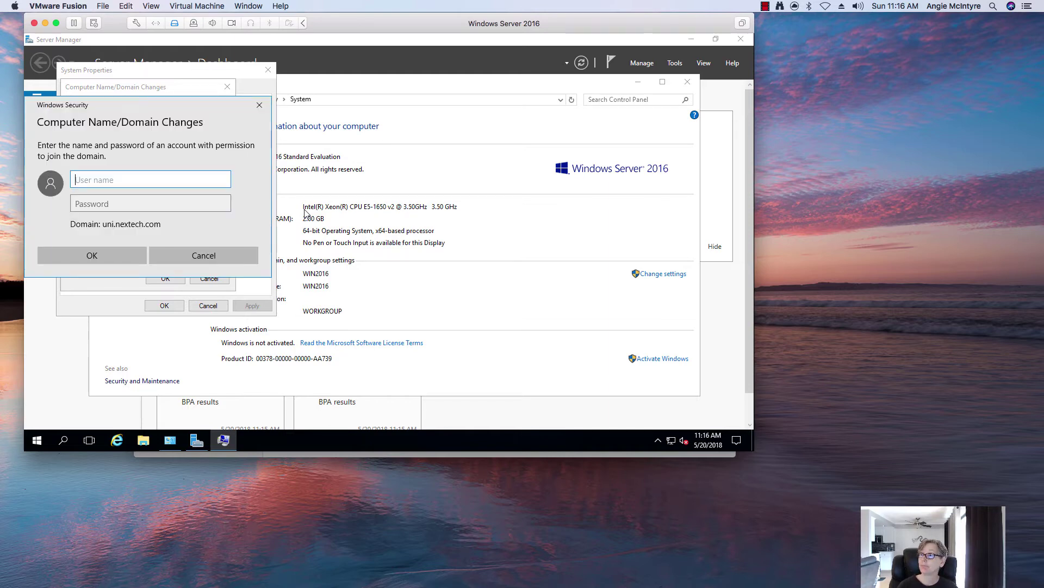
Enter the uni domain administrator user name and password to authorize the join.
{"action": "type", "text": "uni"}
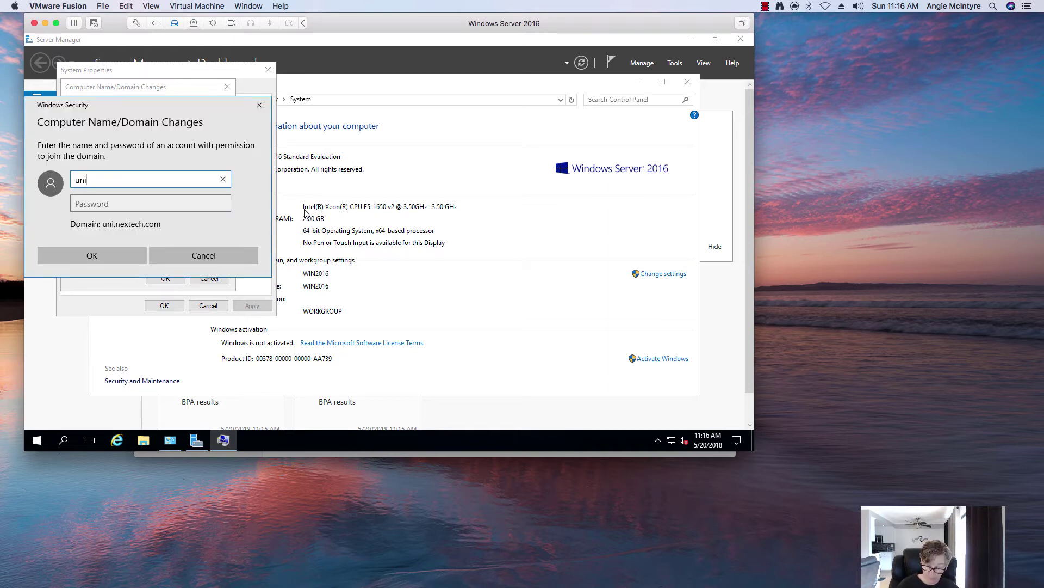
{"action": "type", "text": "\\administrat"}
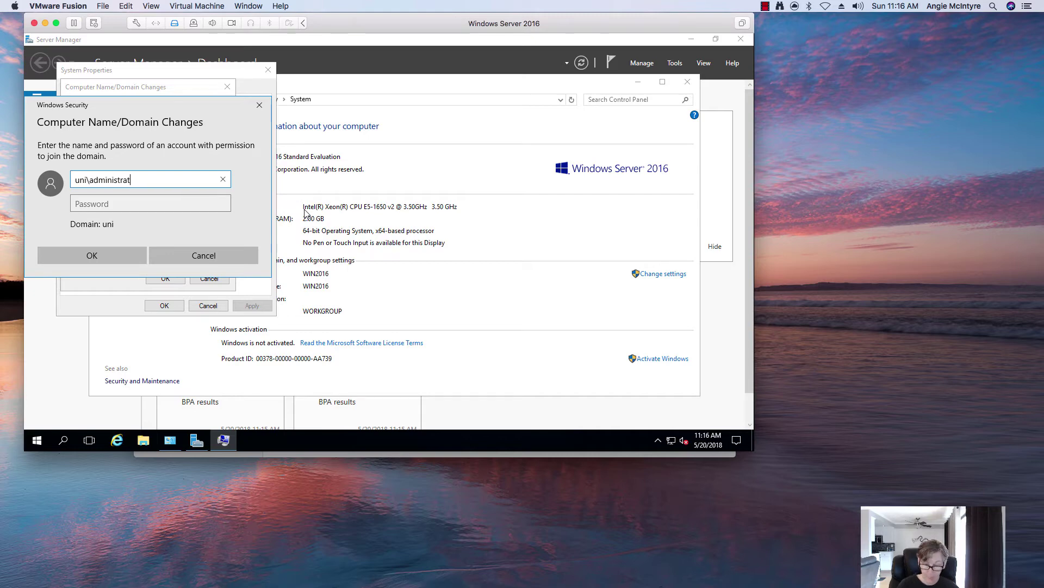
{"action": "type", "text": "or"}
{"action": "key", "text": "Tab"}
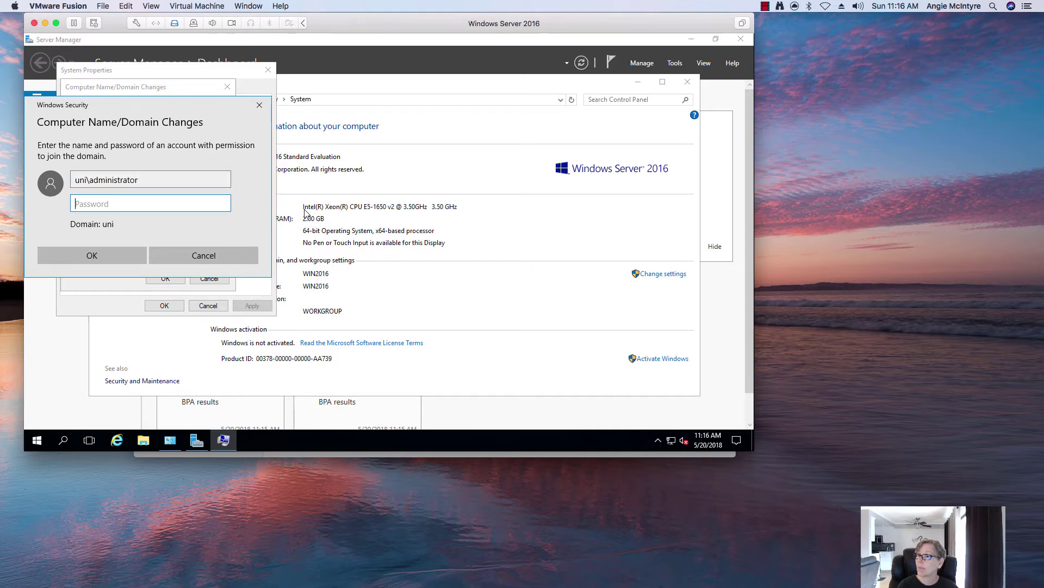
{"action": "type", "text": "********"}
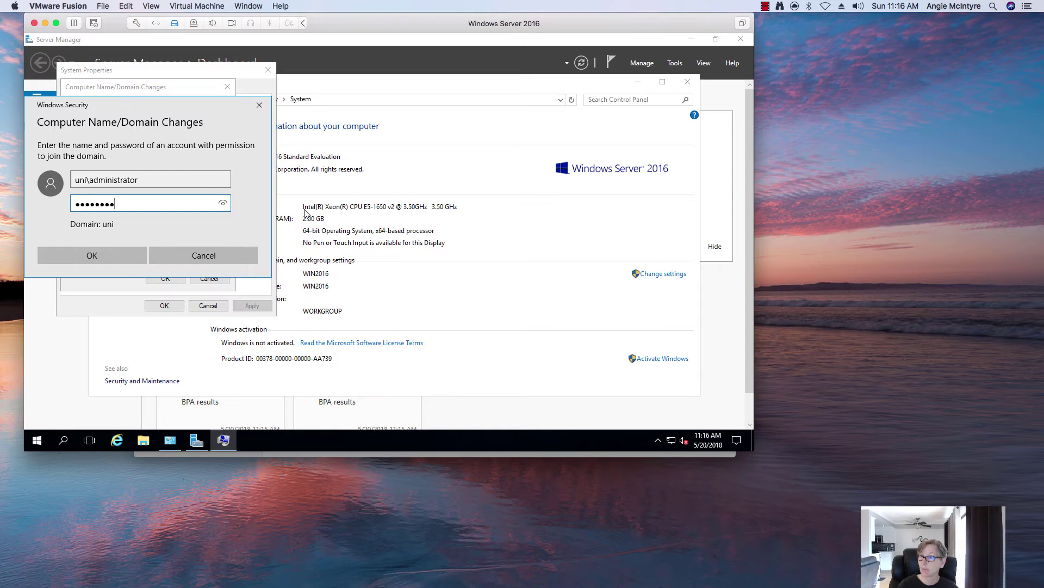
{"action": "key", "text": "Return"}
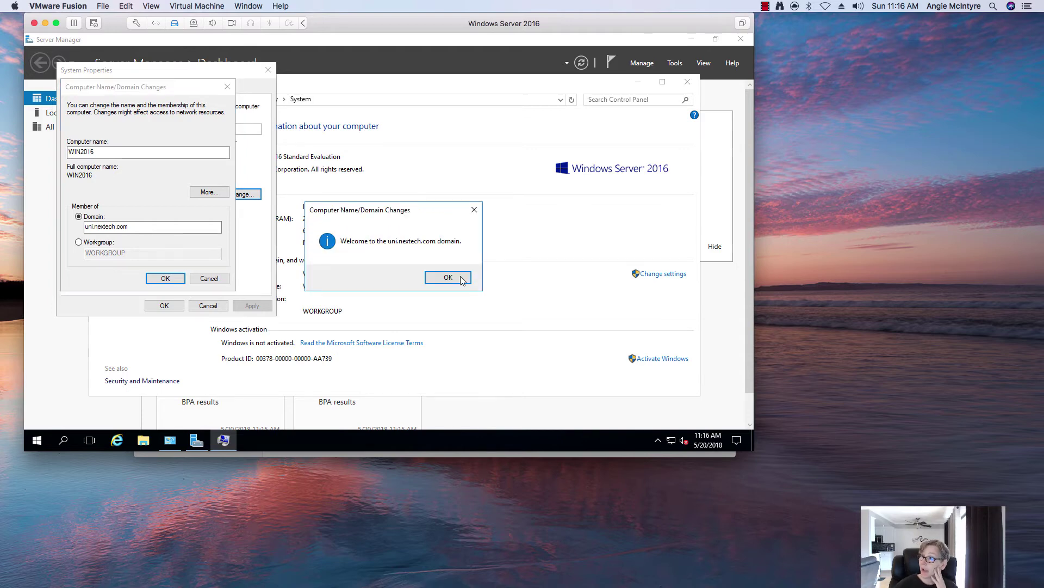
Acknowledge the welcome and restart messages, close System Properties and restart now.
{"action": "left_click", "coordinate": [448, 277]}
{"action": "left_click", "coordinate": [453, 253]}
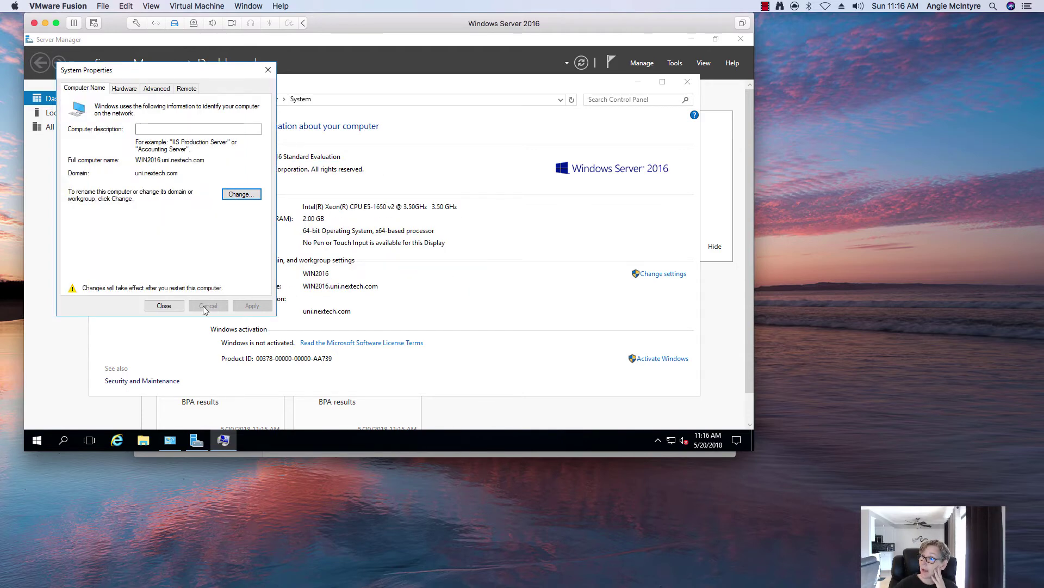
{"action": "left_click", "coordinate": [164, 306]}
{"action": "left_click", "coordinate": [381, 251]}
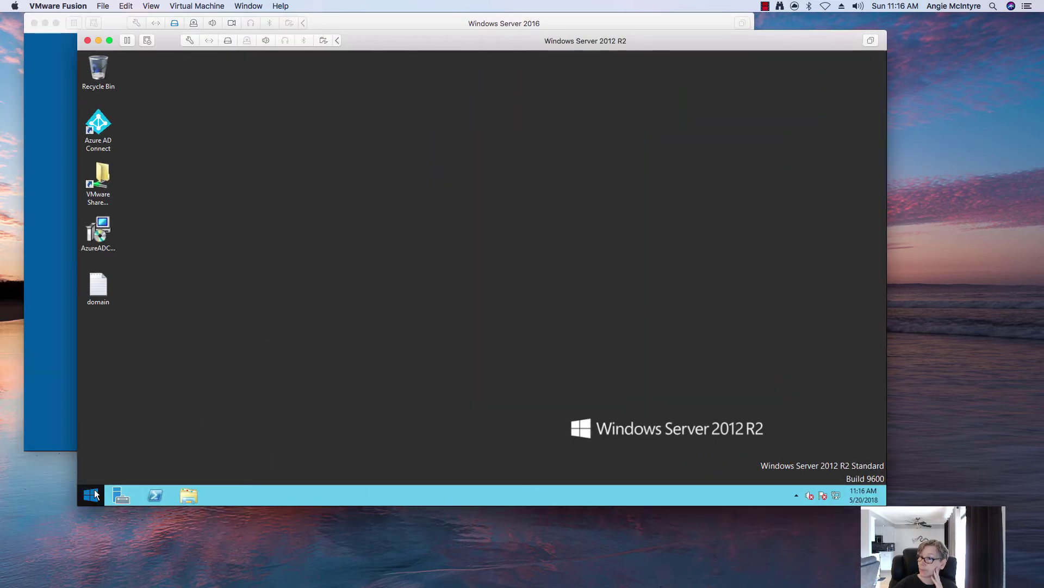
On the 2012 R2 VM, open Active Directory Users and Computers from Administrative Tools.
{"action": "left_click", "coordinate": [94, 494]}
{"action": "left_click", "coordinate": [313, 216]}
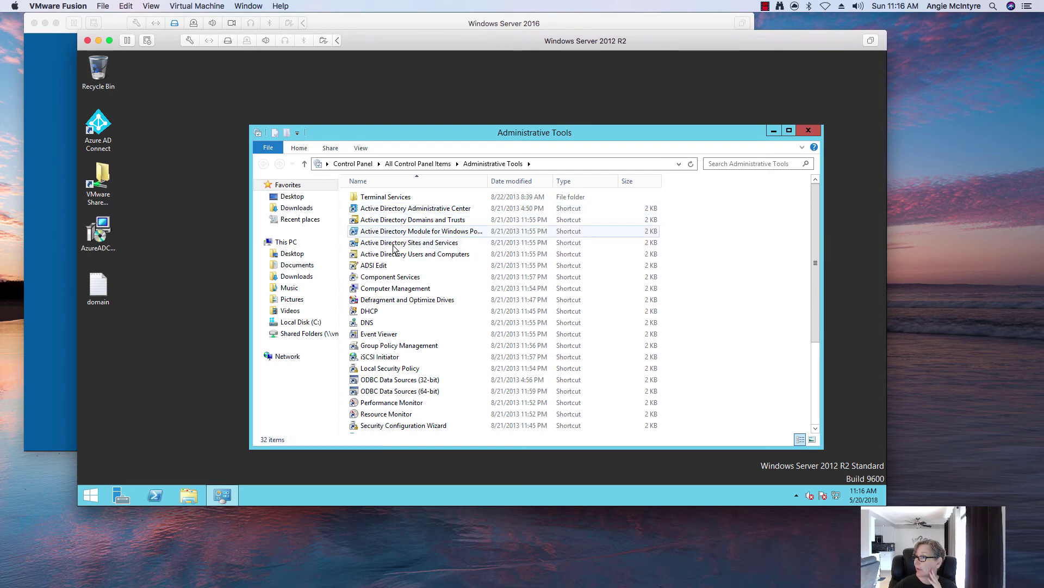
{"action": "left_click", "coordinate": [393, 255]}
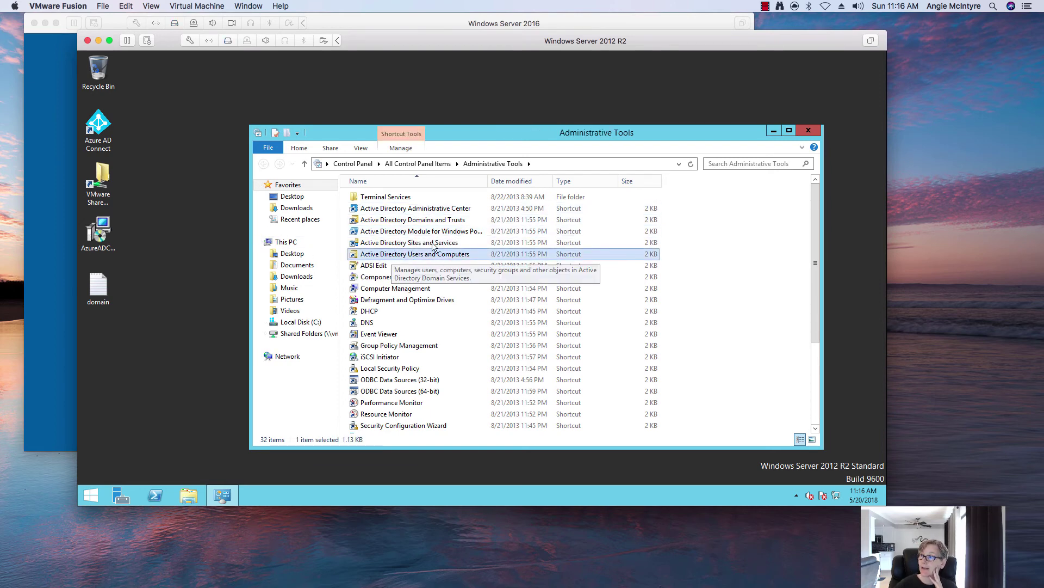
{"action": "left_click", "coordinate": [53, 205]}
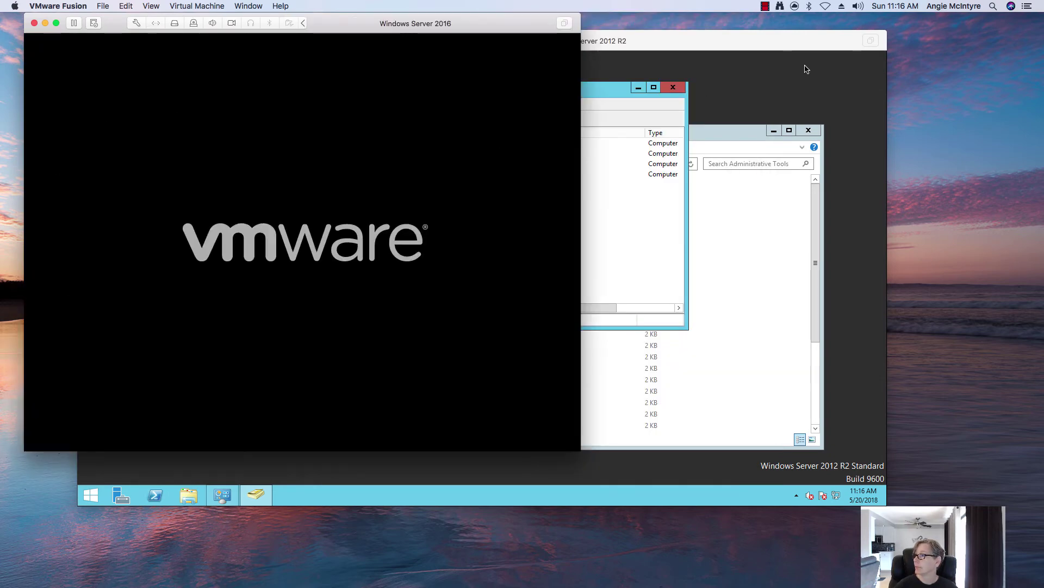
{"action": "left_click", "coordinate": [766, 89]}
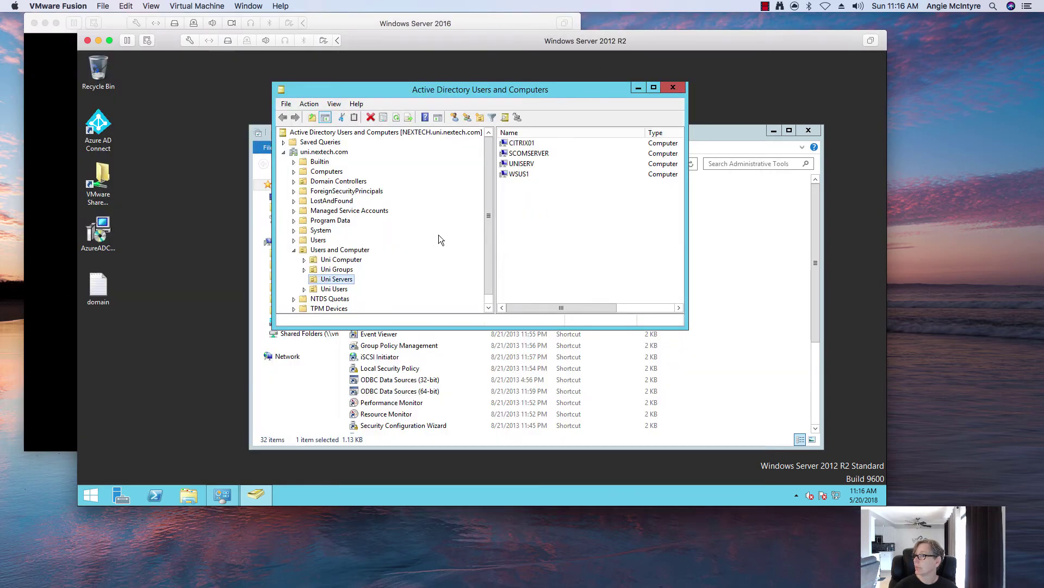
Open the Computers container and select the WIN2016 computer account.
{"action": "left_click", "coordinate": [326, 171]}
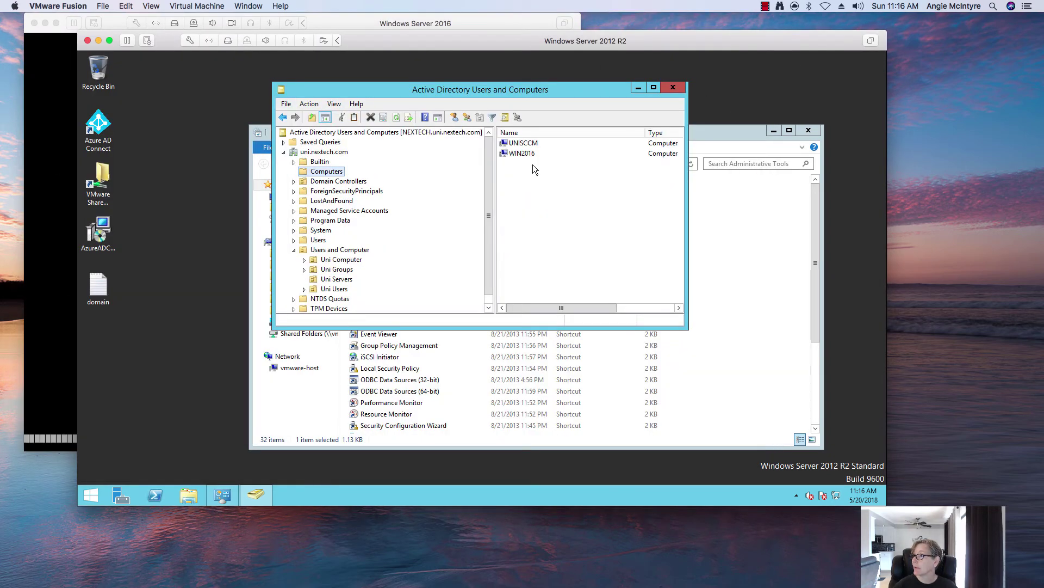
{"action": "left_click", "coordinate": [528, 143]}
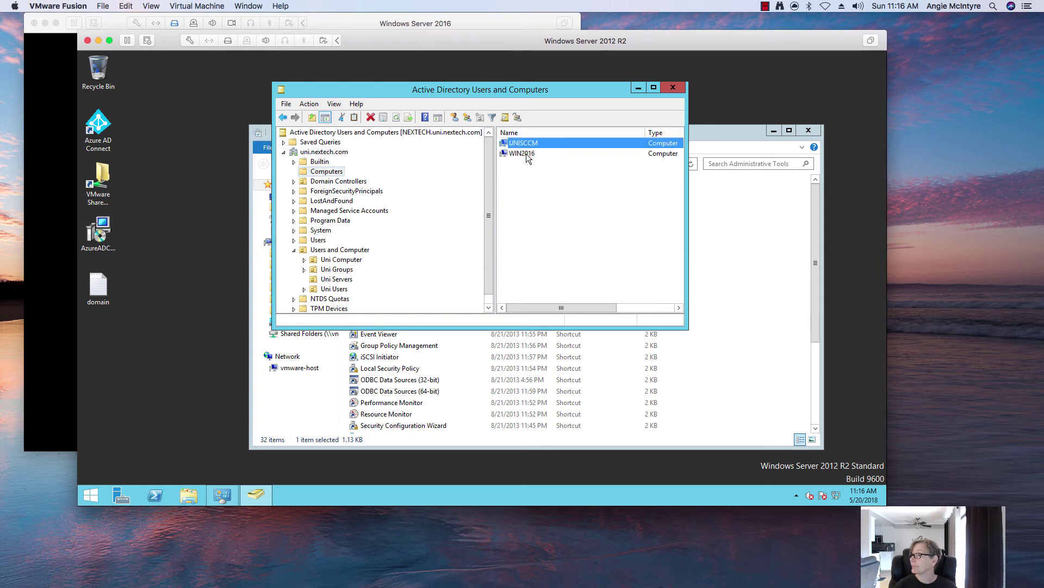
{"action": "left_click", "coordinate": [522, 154], "text": "shift"}
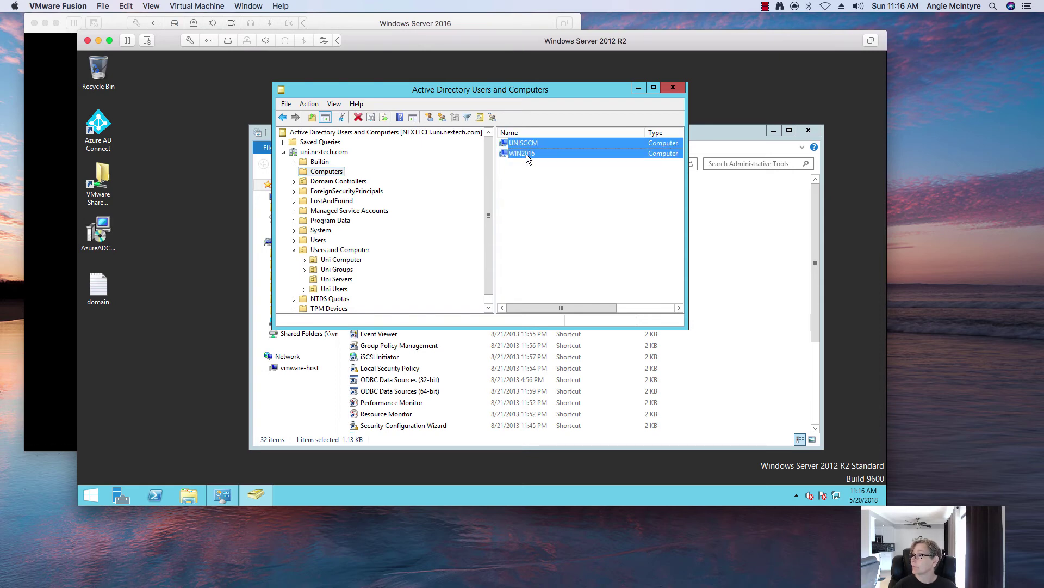
{"action": "left_click", "coordinate": [528, 154]}
Move WIN2016 from Computers into the Uni Servers OU under Users and Computer, then close ADUC.
{"action": "right_click", "coordinate": [527, 155]}
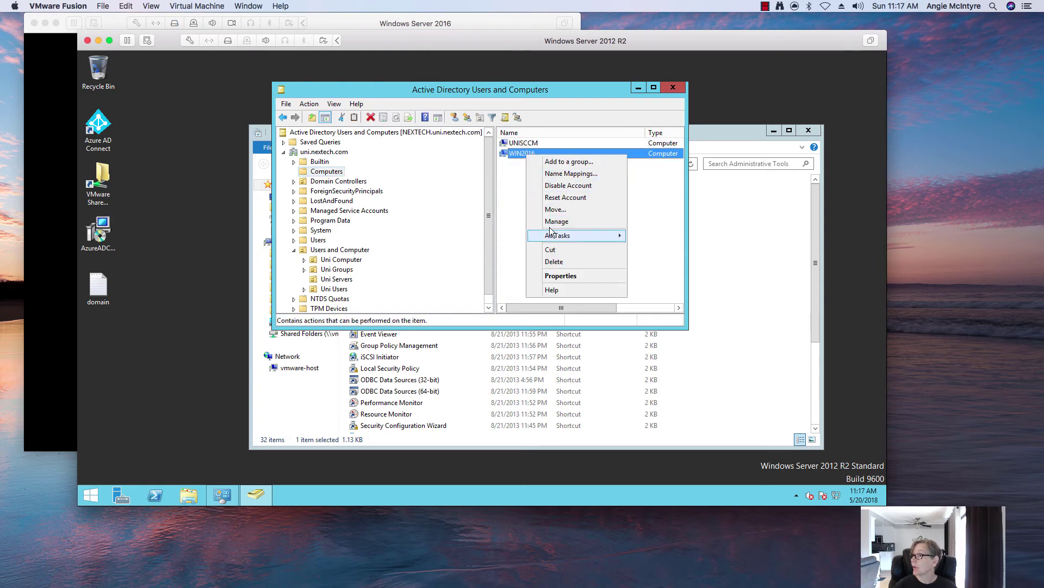
{"action": "left_click", "coordinate": [556, 209]}
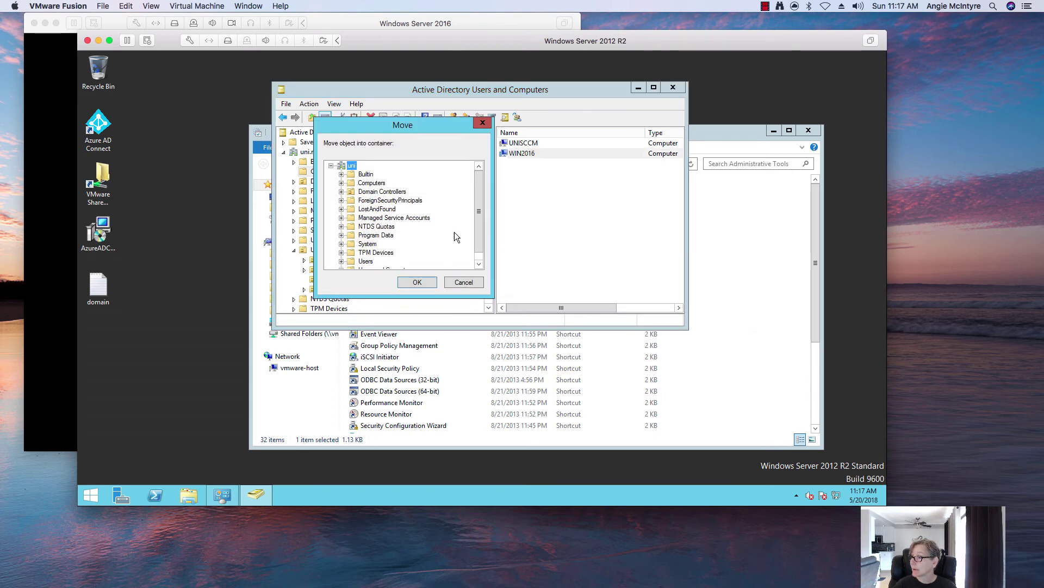
{"action": "left_click", "coordinate": [479, 264]}
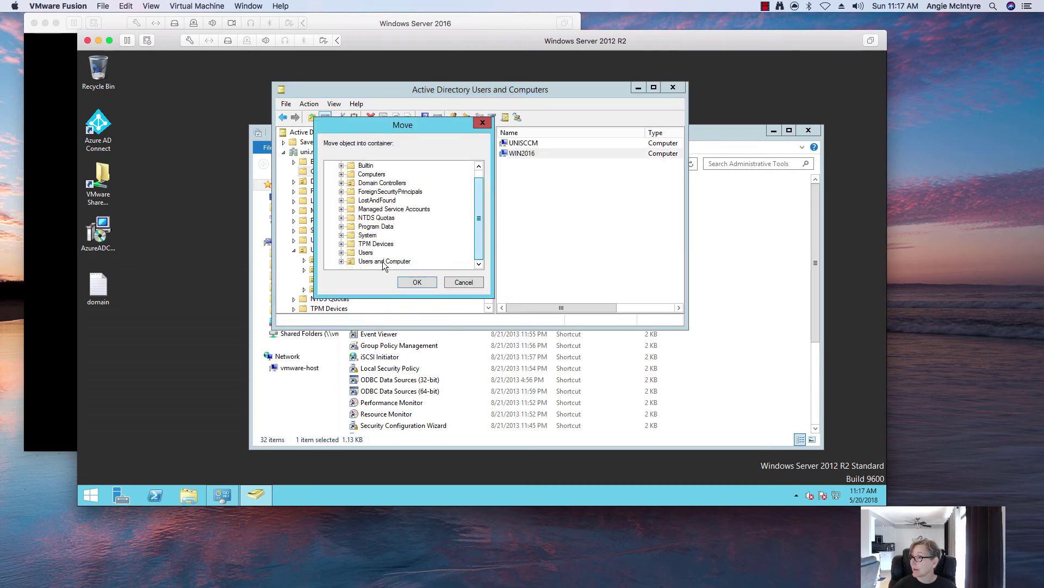
{"action": "left_click", "coordinate": [341, 261]}
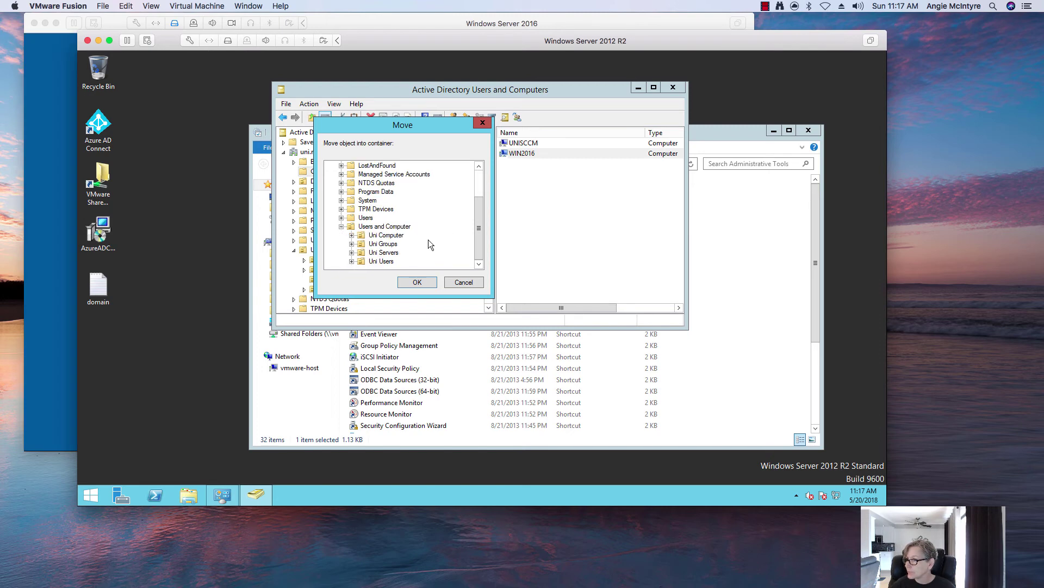
{"action": "left_click", "coordinate": [385, 252]}
{"action": "left_click", "coordinate": [414, 282]}
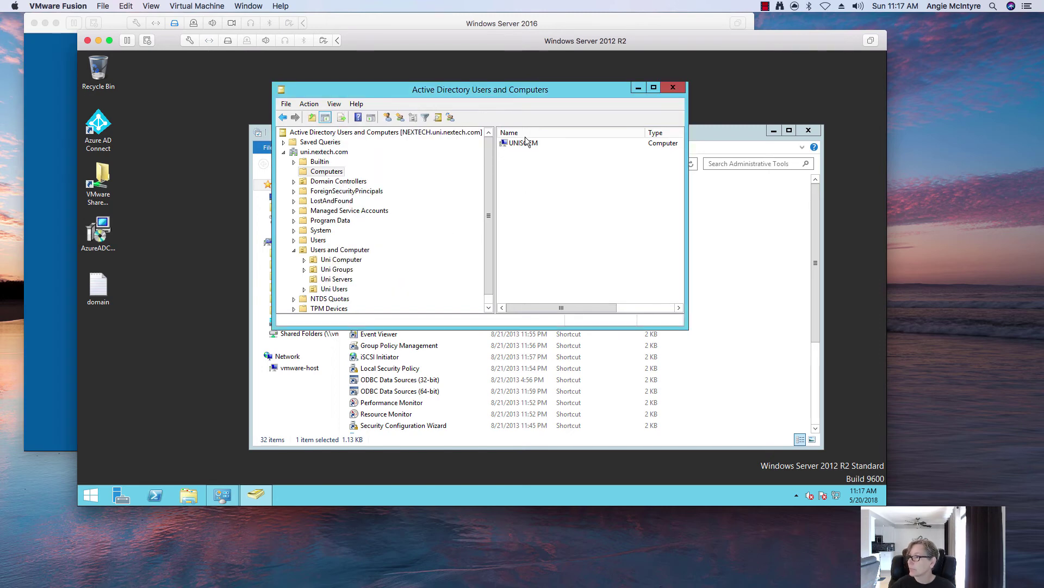
{"action": "left_click", "coordinate": [673, 90]}
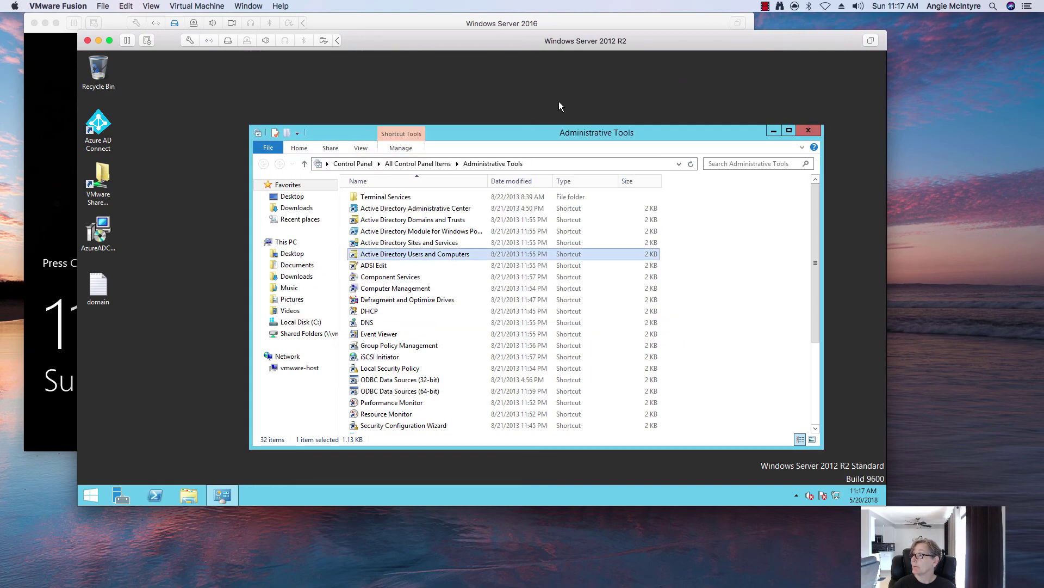
Minimize the Windows Server 2012 R2 VM window to bring the 2016 VM's lock screen forward.
{"action": "left_click", "coordinate": [98, 46]}
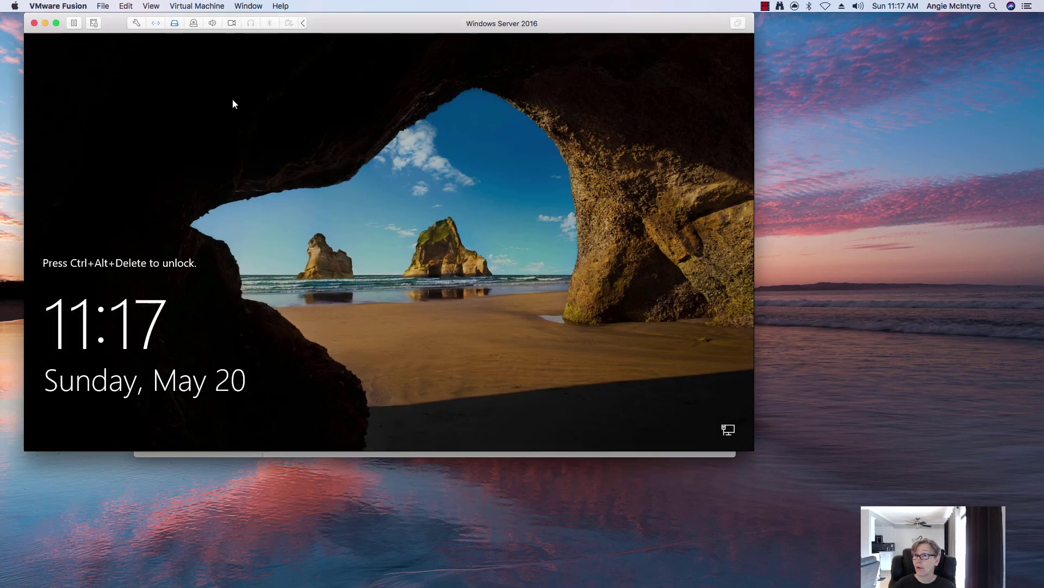